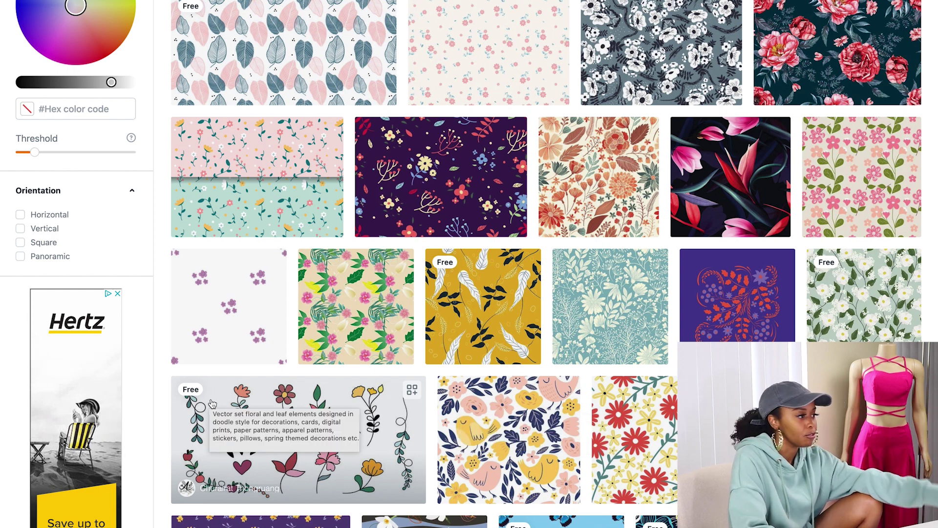
Step: Browse the floral pattern search results for a suitable design
{"action": "scroll", "coordinate": [212, 404], "scroll_direction": "down", "scroll_amount": 7}
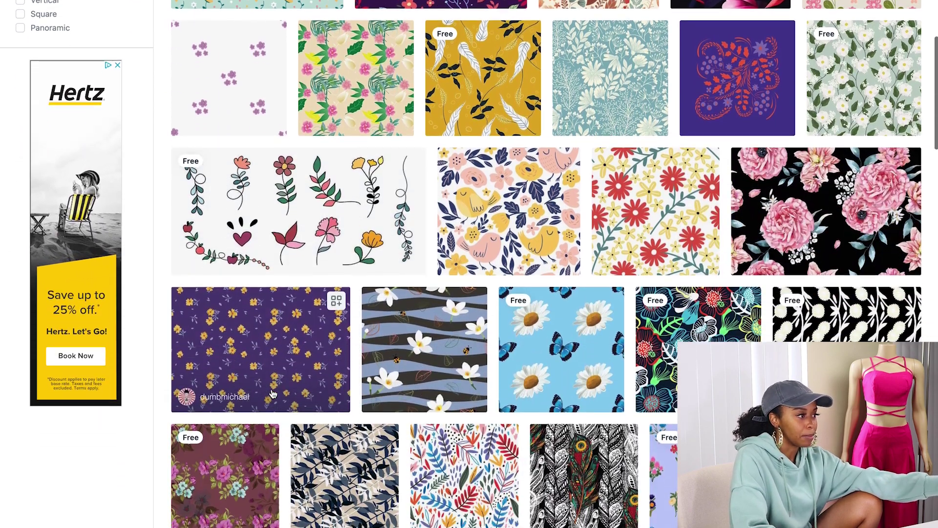
{"action": "scroll", "coordinate": [273, 394], "scroll_direction": "down", "scroll_amount": 6}
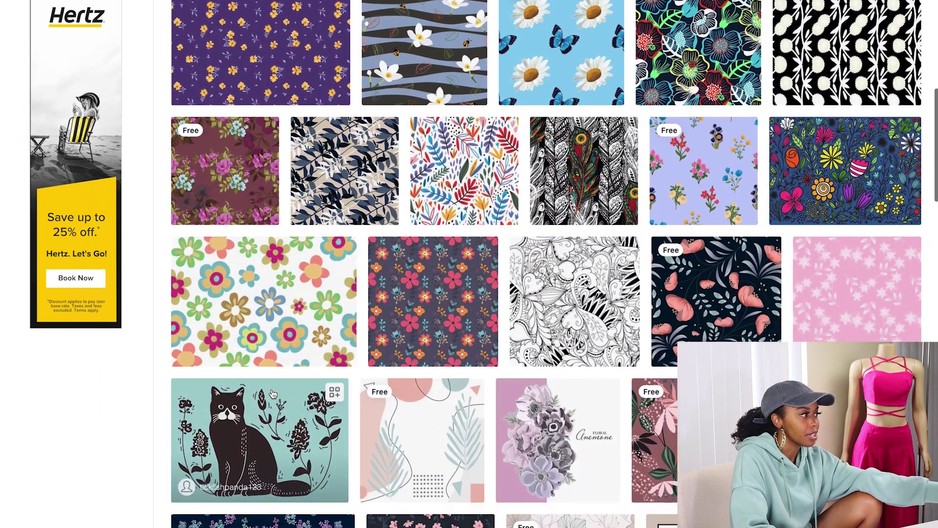
{"action": "scroll", "coordinate": [273, 394], "scroll_direction": "down", "scroll_amount": 1}
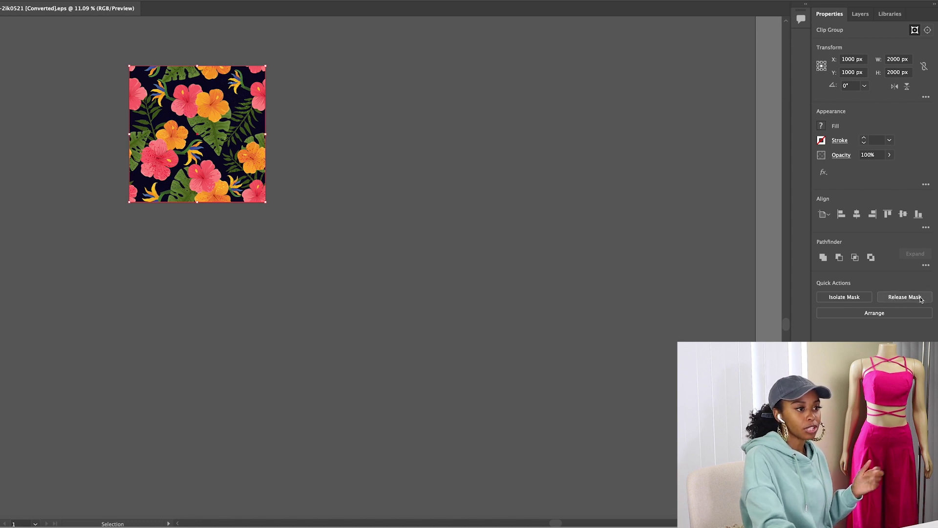
Step: Release the floral pattern's clipping mask, and toggle the visibility of the Midground and Background layers to inspect their contents
{"action": "left_click", "coordinate": [899, 299]}
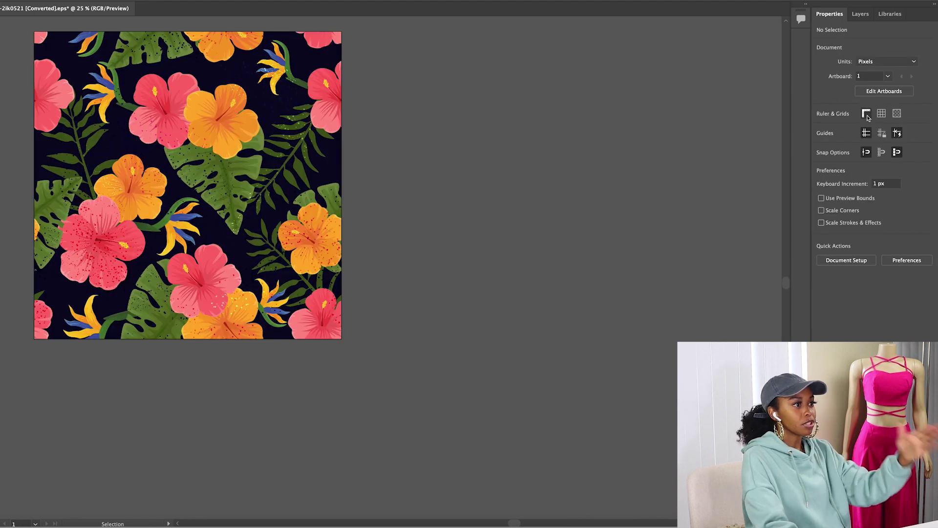
{"action": "left_click", "coordinate": [860, 13]}
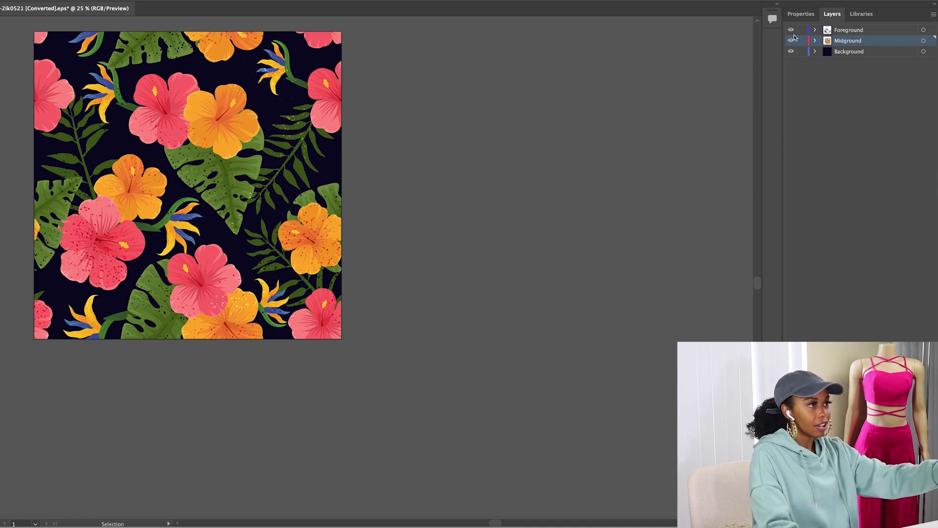
{"action": "left_click", "coordinate": [792, 42]}
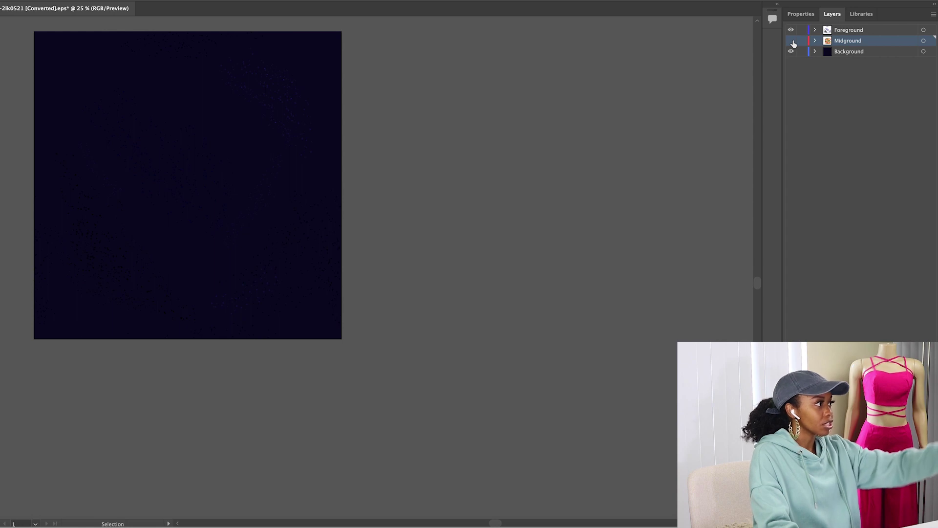
{"action": "left_click", "coordinate": [792, 42]}
{"action": "left_click", "coordinate": [792, 52]}
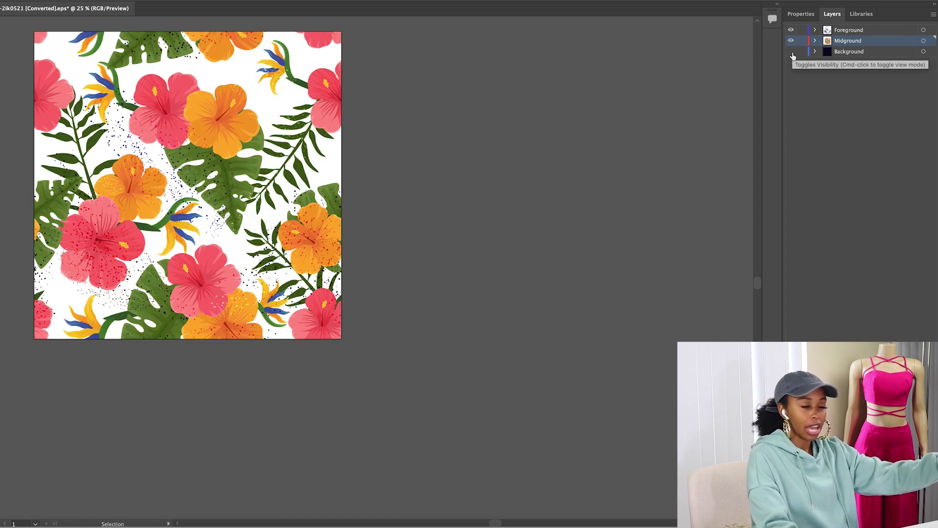
{"action": "left_click", "coordinate": [792, 51]}
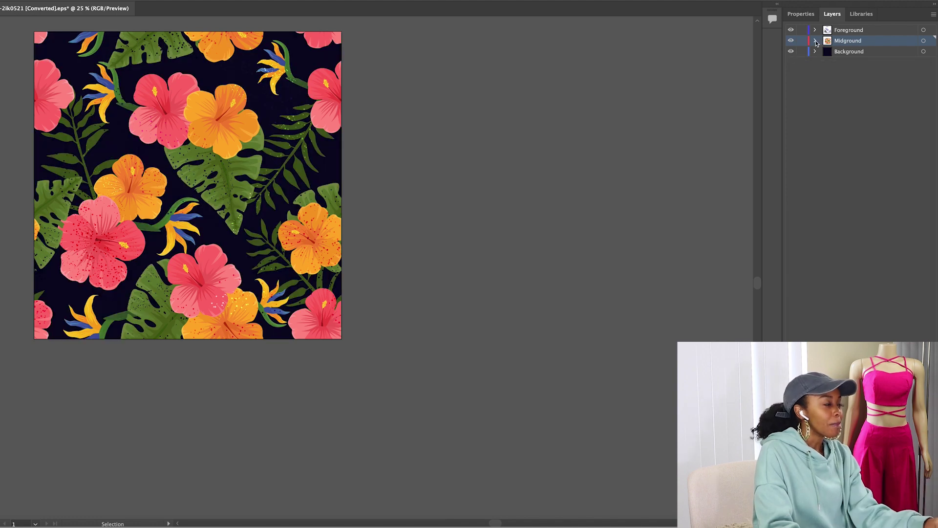
Step: Expand the Midground layer's clip group and toggle its first five groups off and on to identify their artwork
{"action": "left_click", "coordinate": [815, 41]}
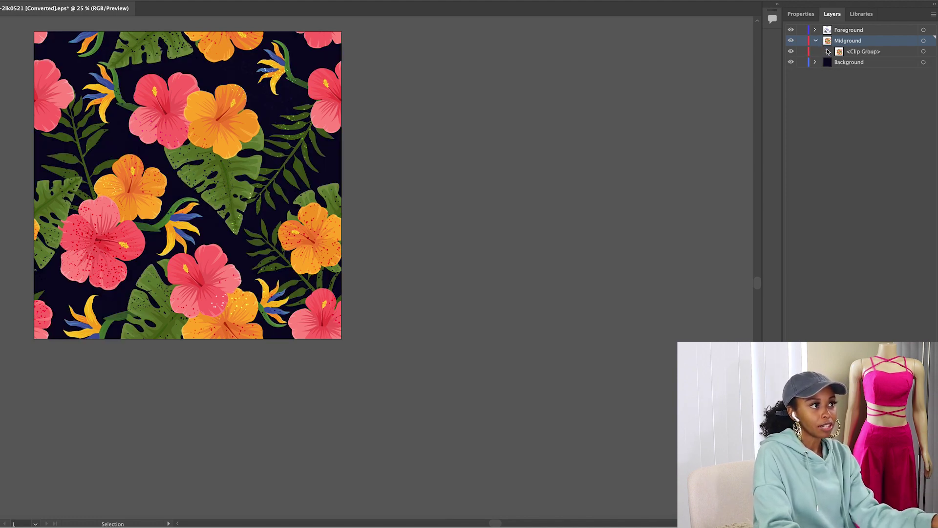
{"action": "left_click", "coordinate": [828, 52]}
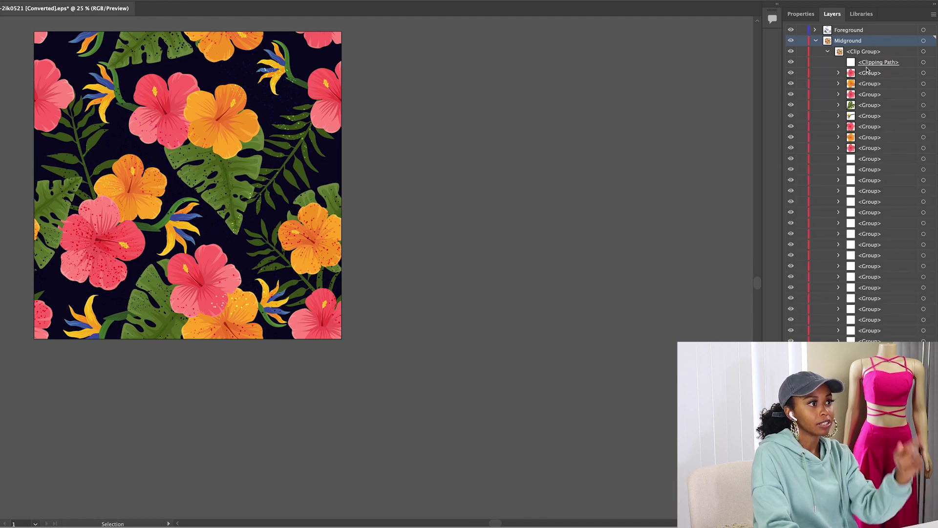
{"action": "left_click", "coordinate": [869, 74]}
{"action": "left_click", "coordinate": [791, 75]}
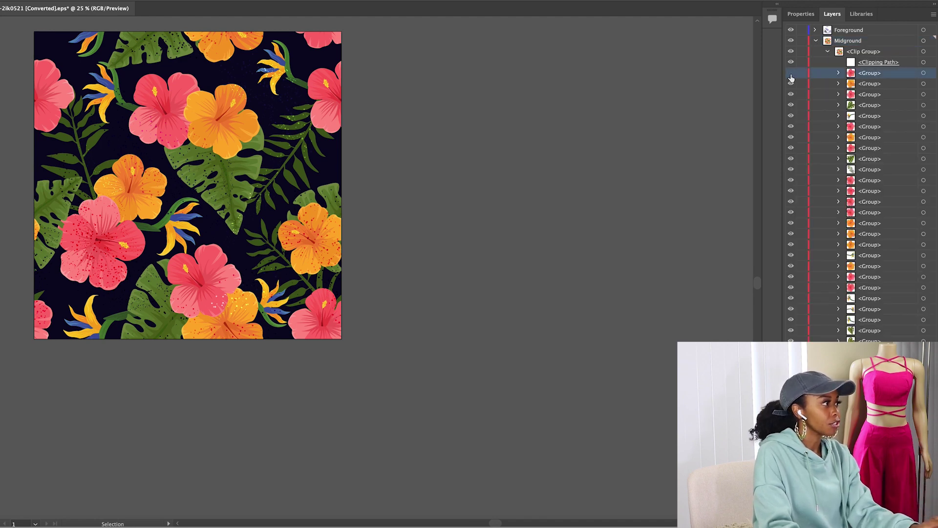
{"action": "left_click", "coordinate": [791, 75]}
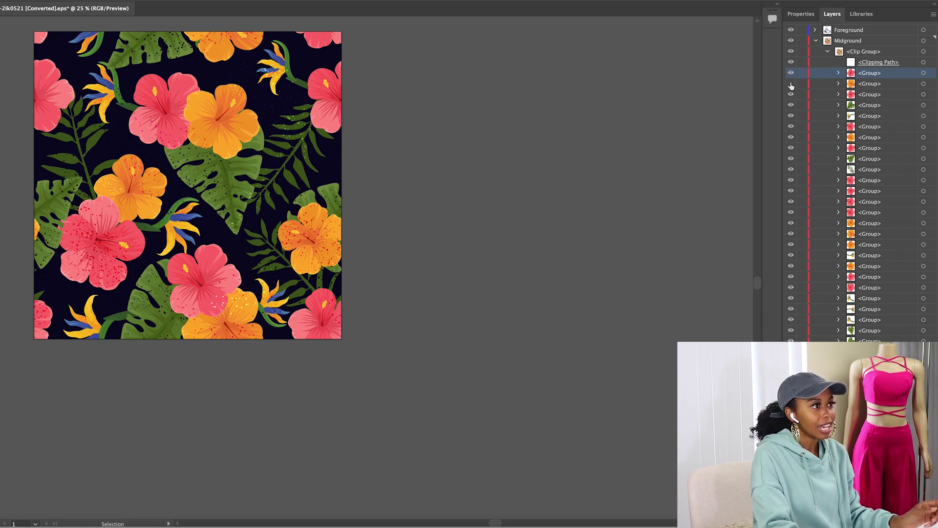
{"action": "left_click", "coordinate": [792, 85]}
{"action": "left_click", "coordinate": [791, 85]}
{"action": "left_click", "coordinate": [791, 85]}
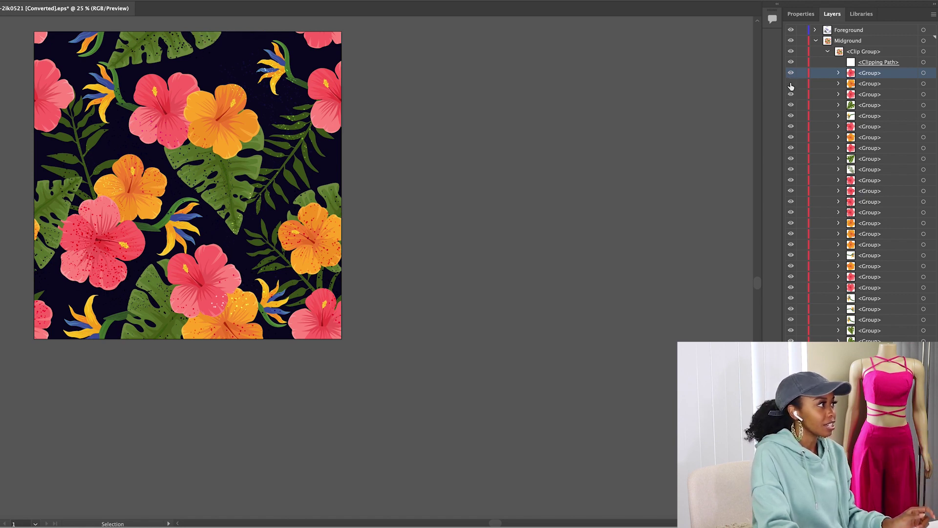
{"action": "left_click", "coordinate": [791, 85]}
{"action": "left_click", "coordinate": [791, 95]}
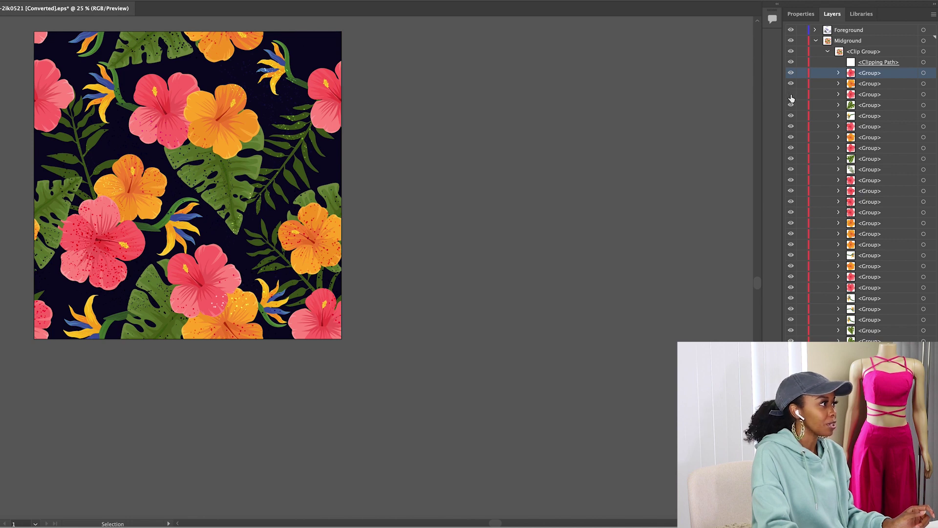
{"action": "left_click", "coordinate": [791, 96]}
{"action": "left_click", "coordinate": [791, 106]}
{"action": "left_click", "coordinate": [792, 107]}
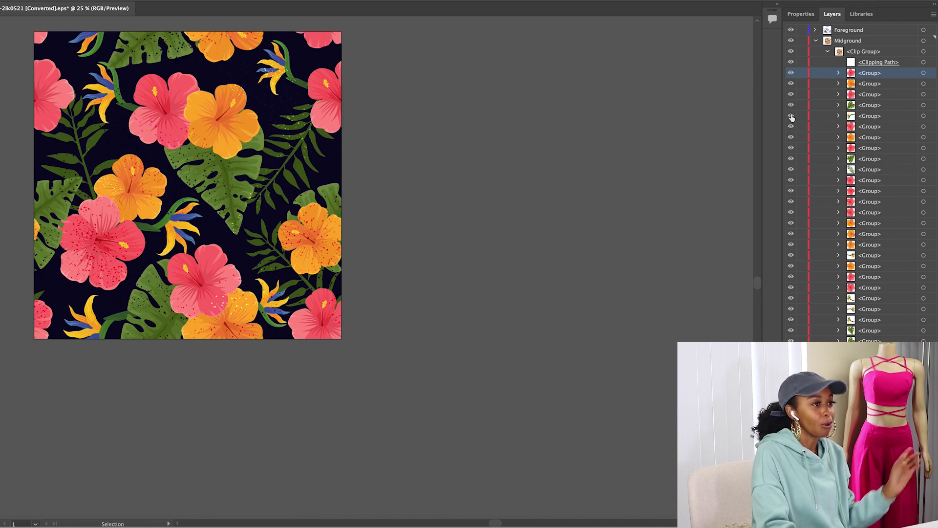
{"action": "left_click", "coordinate": [791, 117]}
{"action": "left_click", "coordinate": [792, 117]}
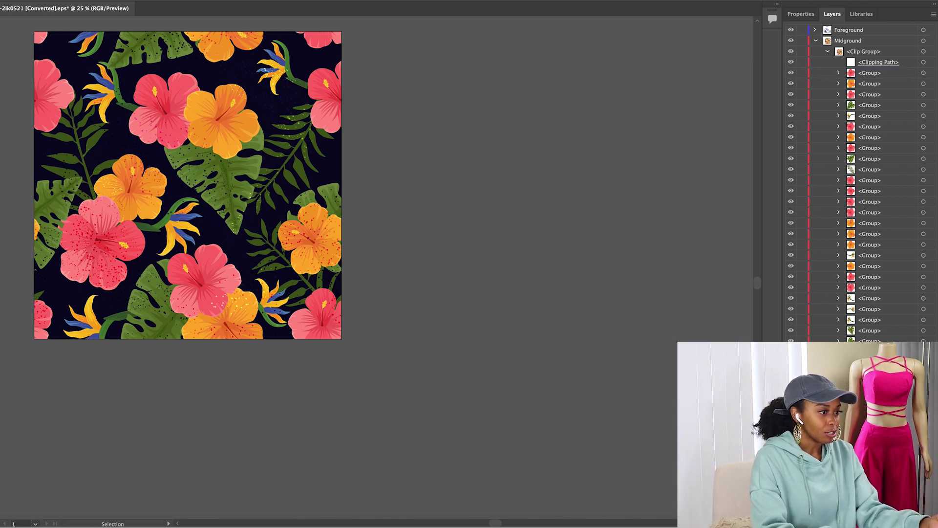
Step: Hide the original dark background and draw a replacement rectangle behind the flowers, slightly larger than the artboard
{"action": "key", "text": "Return"}
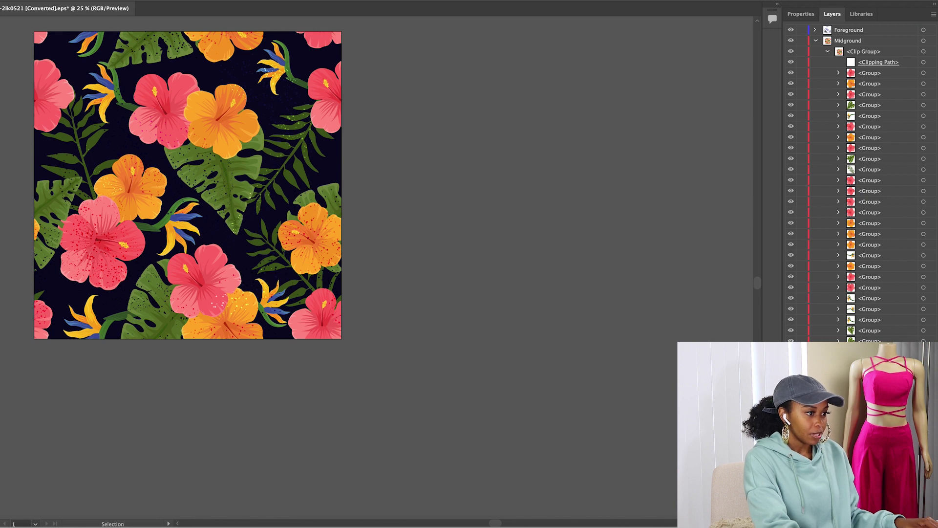
{"action": "key", "text": "ctrl+3"}
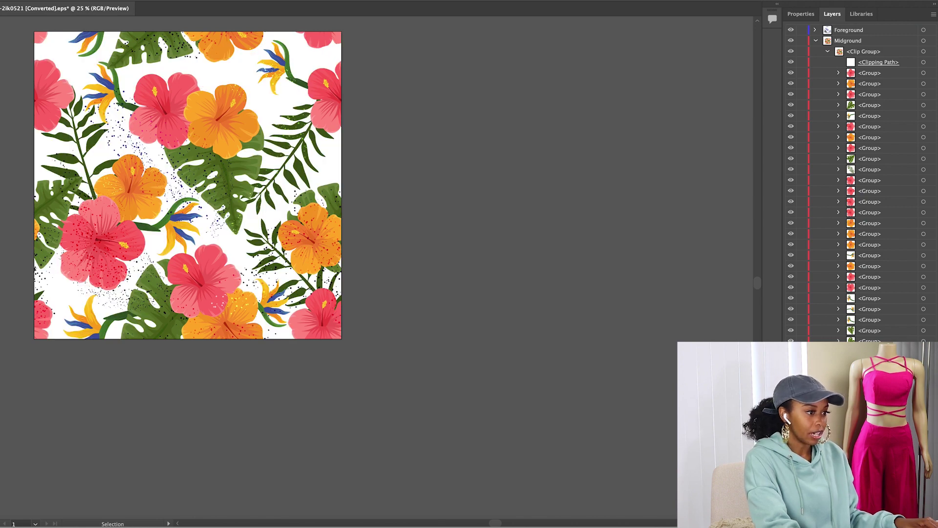
{"action": "key", "text": "m"}
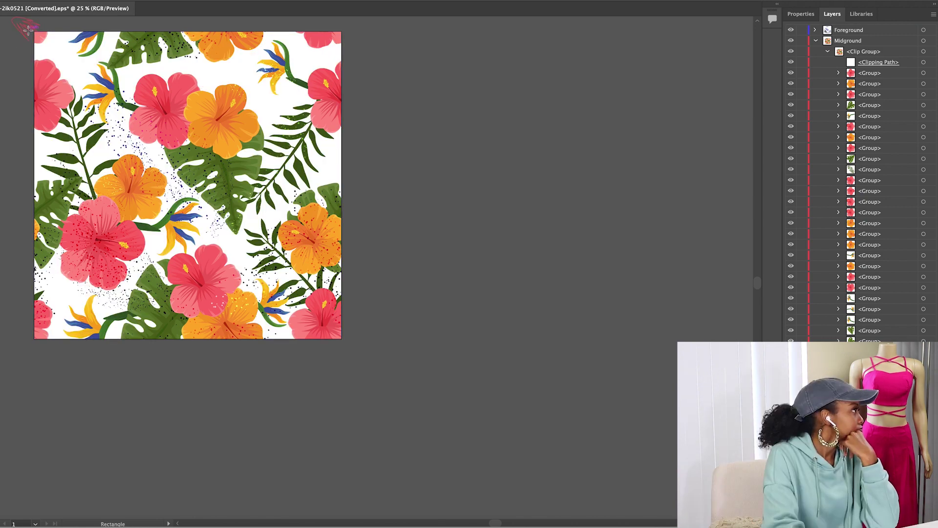
{"action": "left_click_drag", "start_coordinate": [28, 29], "coordinate": [349, 348]}
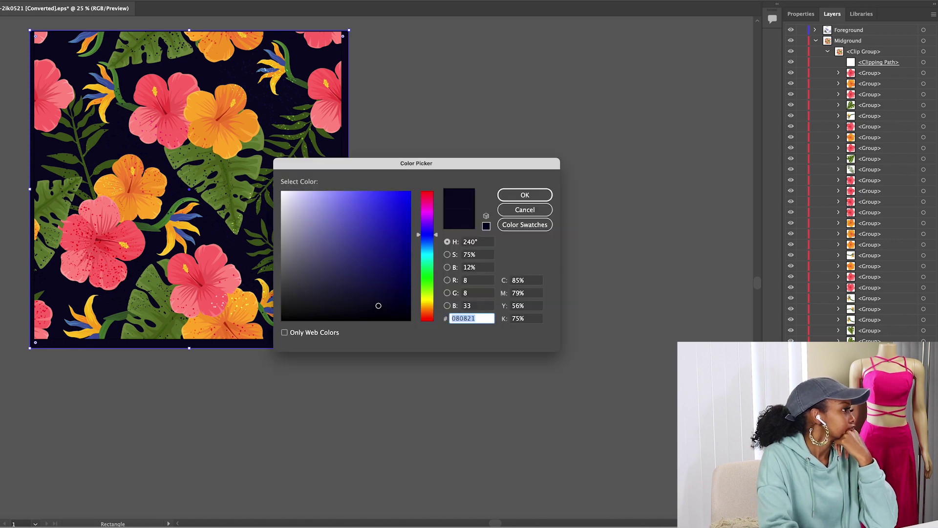
Step: Try a bright blue #6464F9 fill on the background rectangle and undo the color change
{"action": "mouse_move", "coordinate": [372, 263]}
{"action": "left_mouse_down"}
{"action": "mouse_move", "coordinate": [355, 200]}
{"action": "mouse_move", "coordinate": [331, 194]}
{"action": "mouse_move", "coordinate": [343, 209]}
{"action": "mouse_move", "coordinate": [368, 201]}
{"action": "mouse_move", "coordinate": [341, 191]}
{"action": "mouse_move", "coordinate": [326, 231]}
{"action": "mouse_move", "coordinate": [387, 260]}
{"action": "mouse_move", "coordinate": [411, 230]}
{"action": "mouse_move", "coordinate": [415, 193]}
{"action": "mouse_move", "coordinate": [359, 194]}
{"action": "left_mouse_up"}
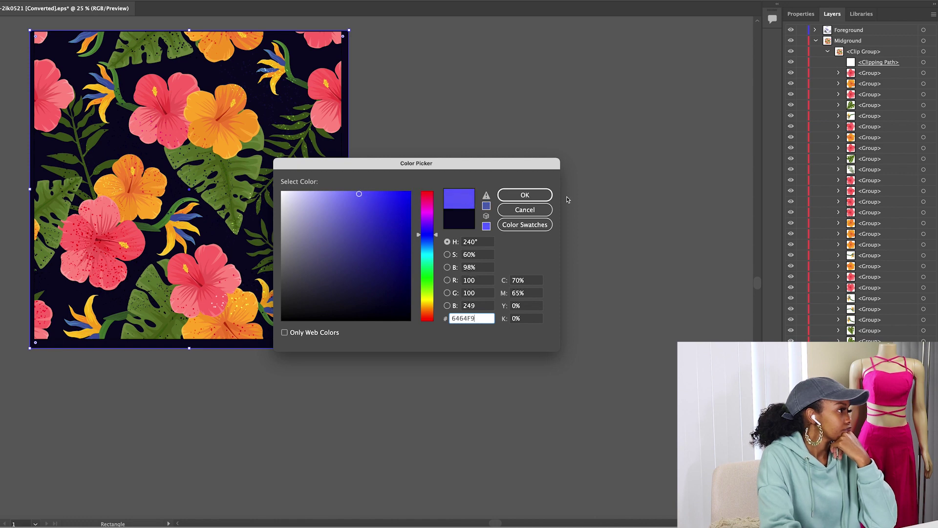
{"action": "left_click", "coordinate": [525, 194]}
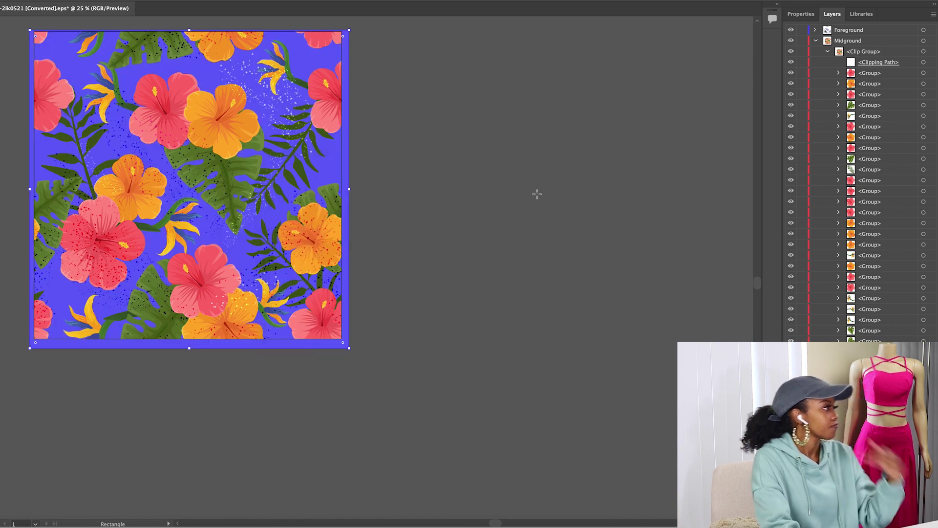
{"action": "key", "text": "ctrl+z"}
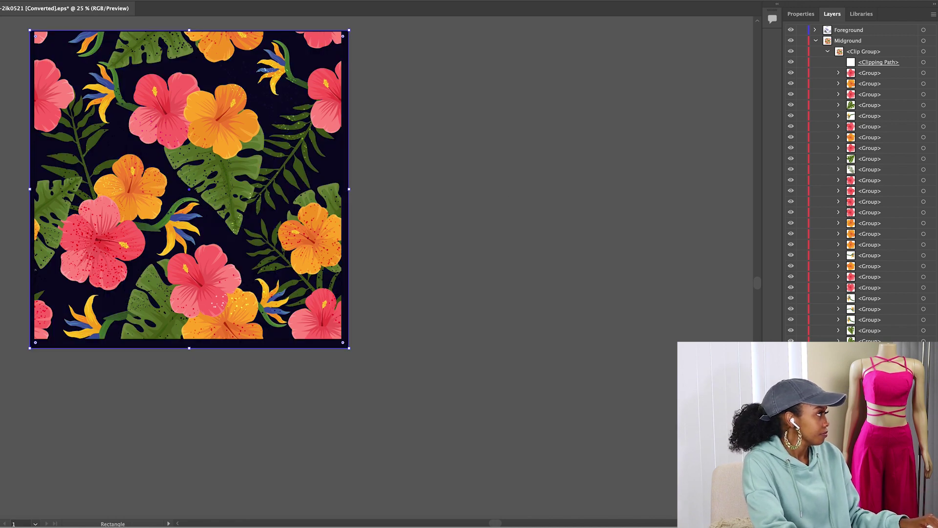
Step: Fill the background rectangle with a muted greyish blue and hide the Foreground layer's speckles
{"action": "double_click", "coordinate": [2, 183]}
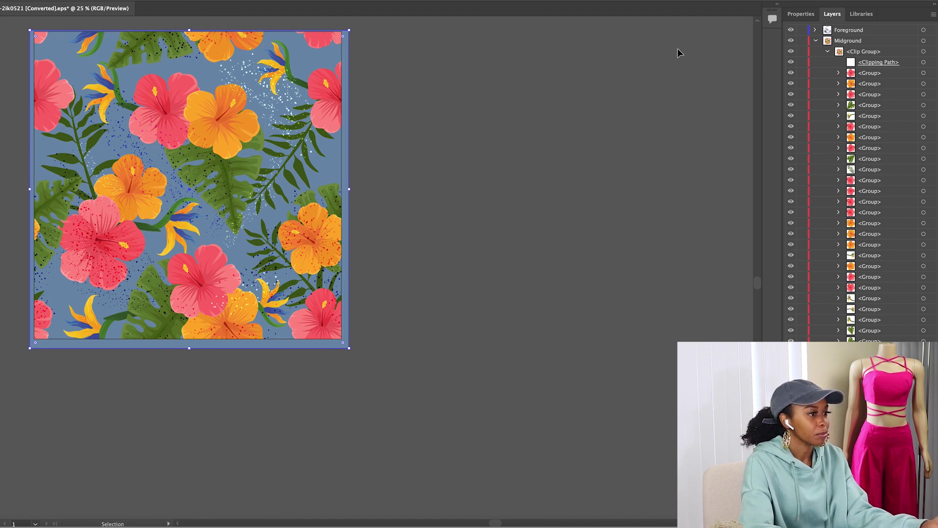
{"action": "key", "text": "shift+Down"}
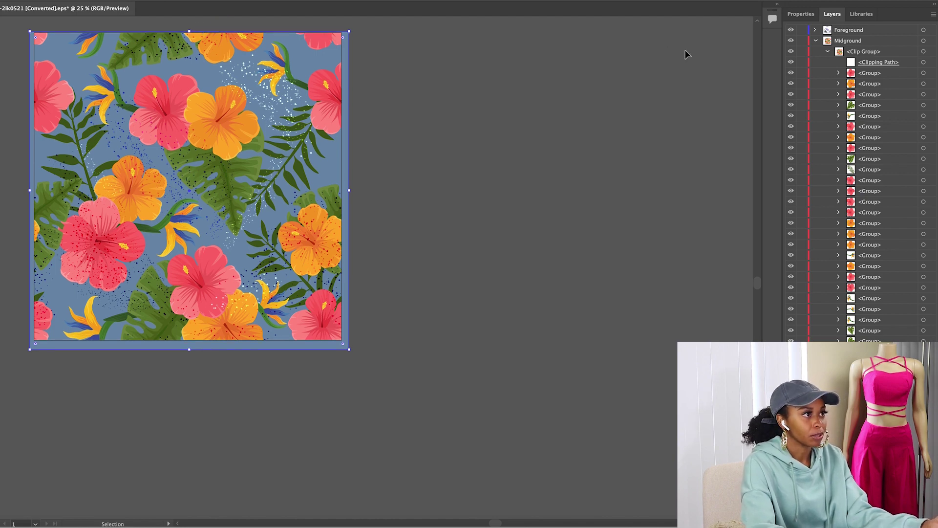
{"action": "left_click", "coordinate": [791, 30]}
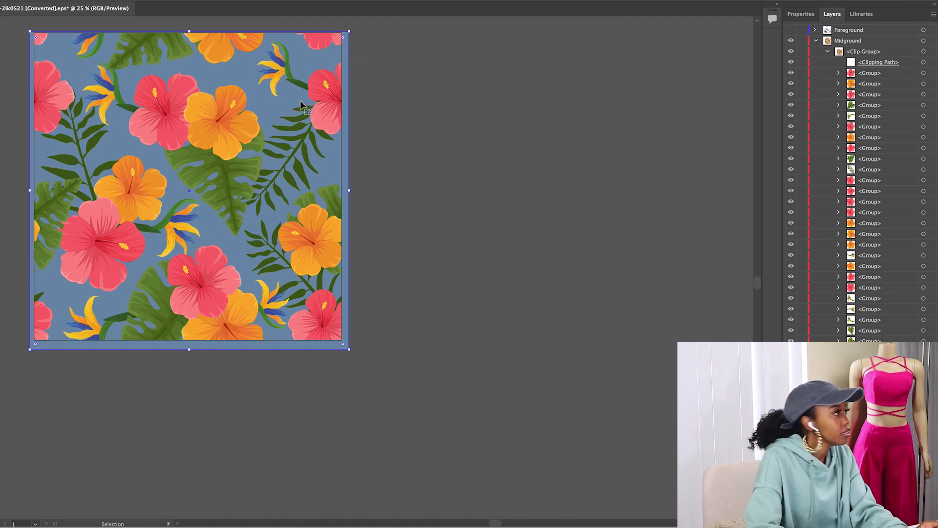
Step: Hide the bird-of-paradise flower groups in the Midground clip group and deselect the artwork
{"action": "left_click", "coordinate": [278, 74]}
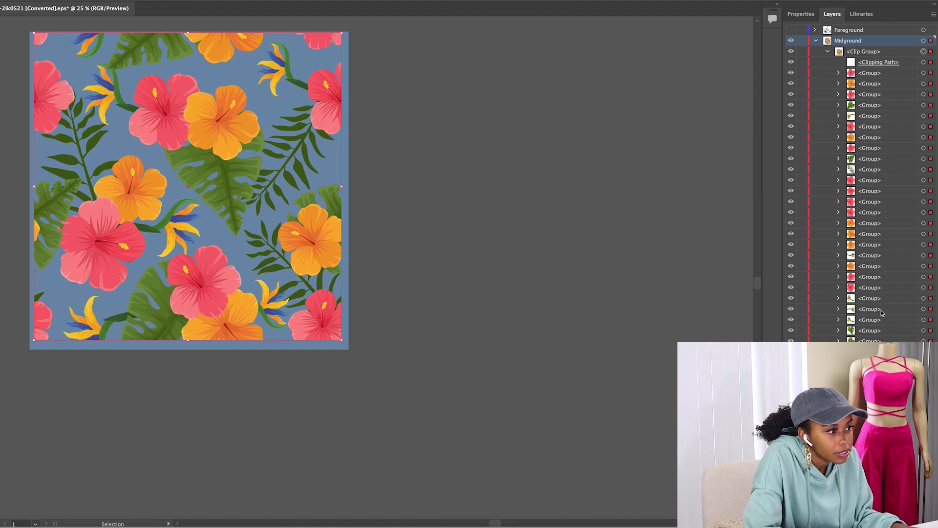
{"action": "left_click", "coordinate": [792, 299]}
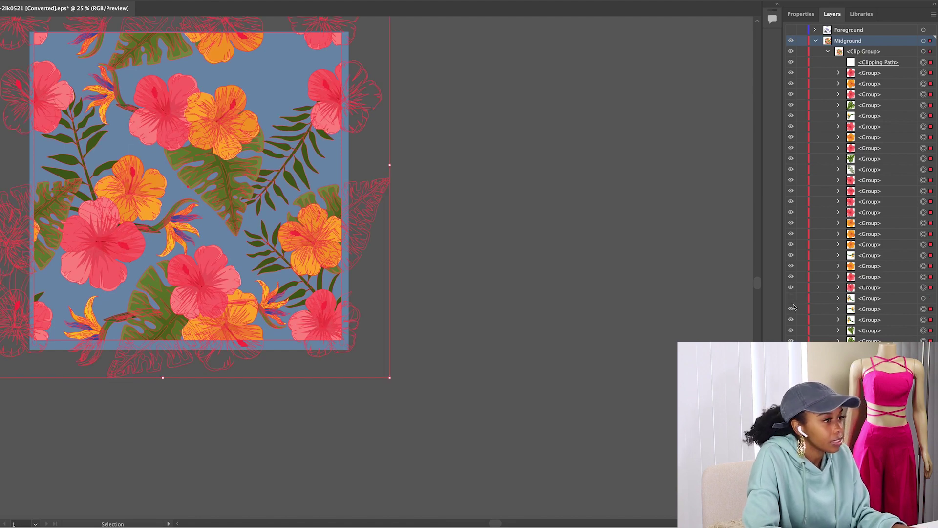
{"action": "left_click", "coordinate": [792, 309]}
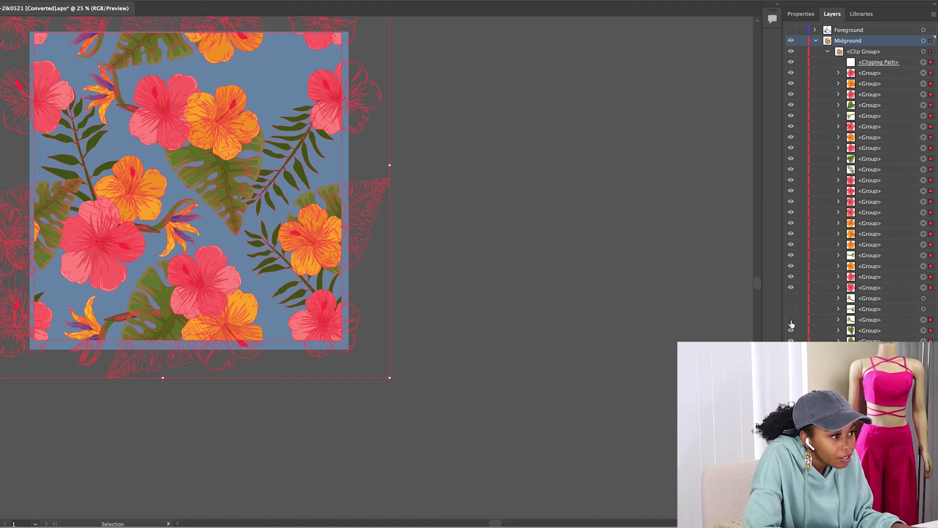
{"action": "left_click", "coordinate": [791, 321]}
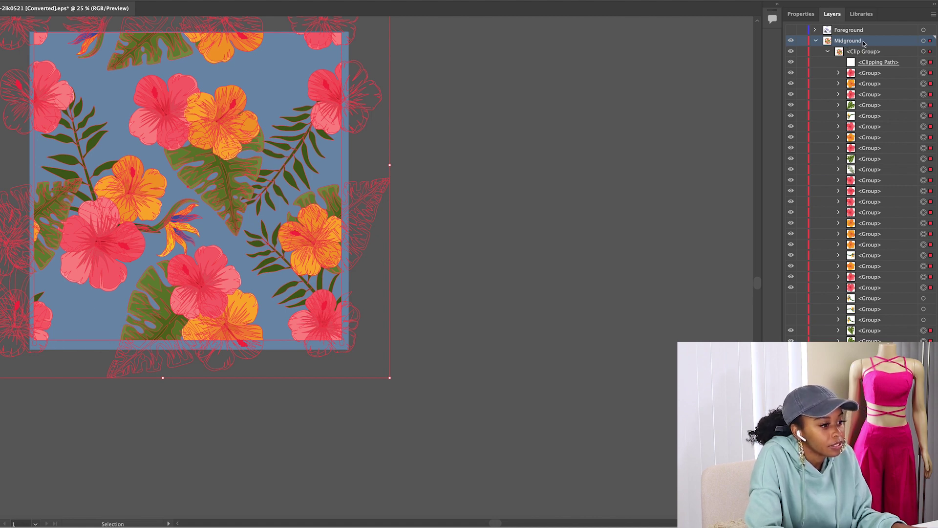
{"action": "left_click", "coordinate": [512, 337]}
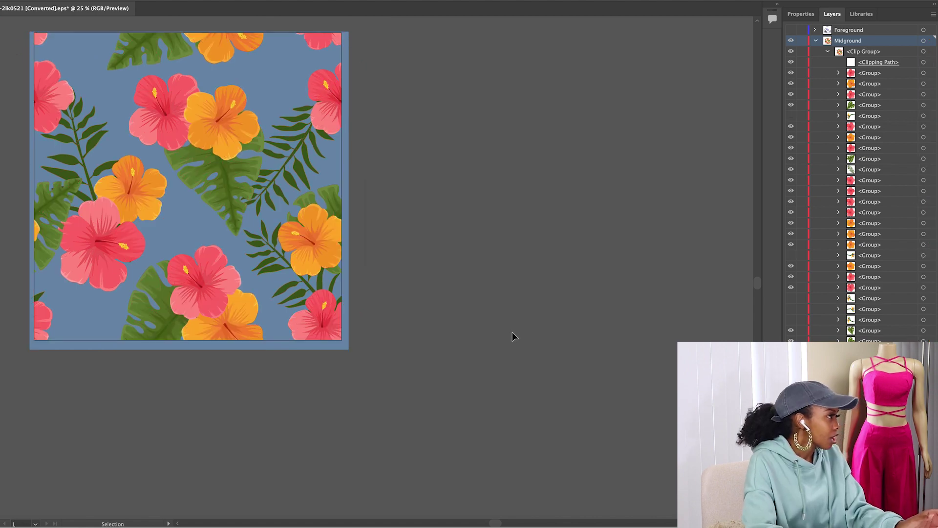
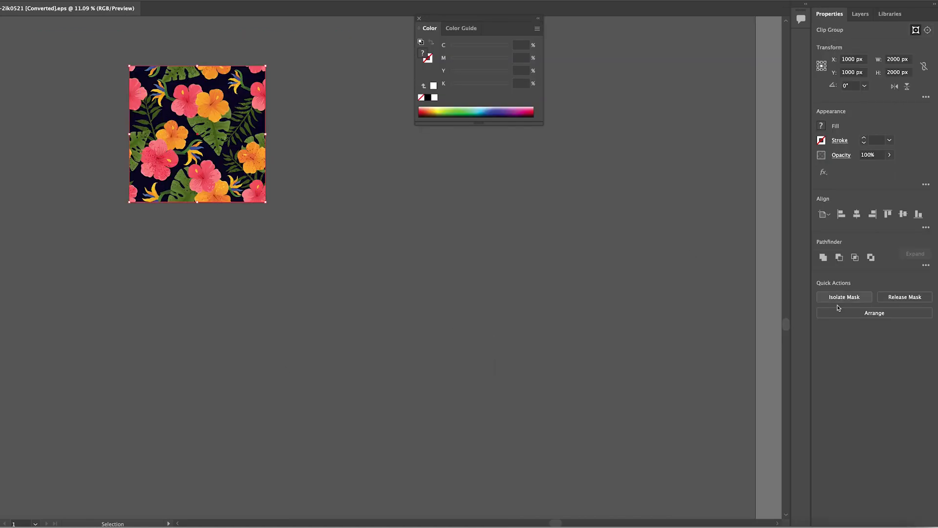
Step: Release the pattern's clipping mask and try alternative colors in Recolor using the color wheel, prominent-color weights and Color Theme Picker
{"action": "left_click", "coordinate": [904, 297]}
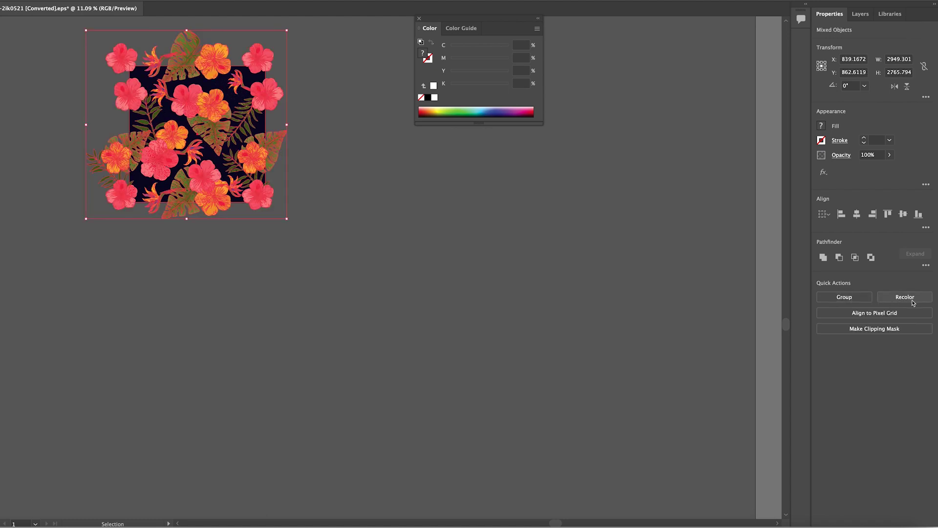
{"action": "left_click", "coordinate": [904, 297]}
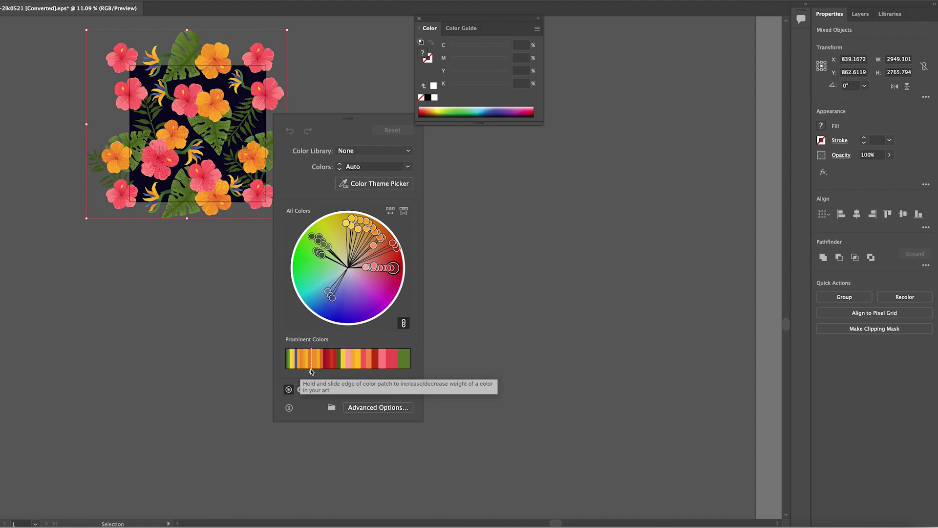
{"action": "left_click_drag", "start_coordinate": [309, 364], "coordinate": [323, 364]}
{"action": "mouse_move", "coordinate": [329, 293]}
{"action": "left_mouse_down"}
{"action": "mouse_move", "coordinate": [322, 280]}
{"action": "mouse_move", "coordinate": [345, 292]}
{"action": "left_mouse_up"}
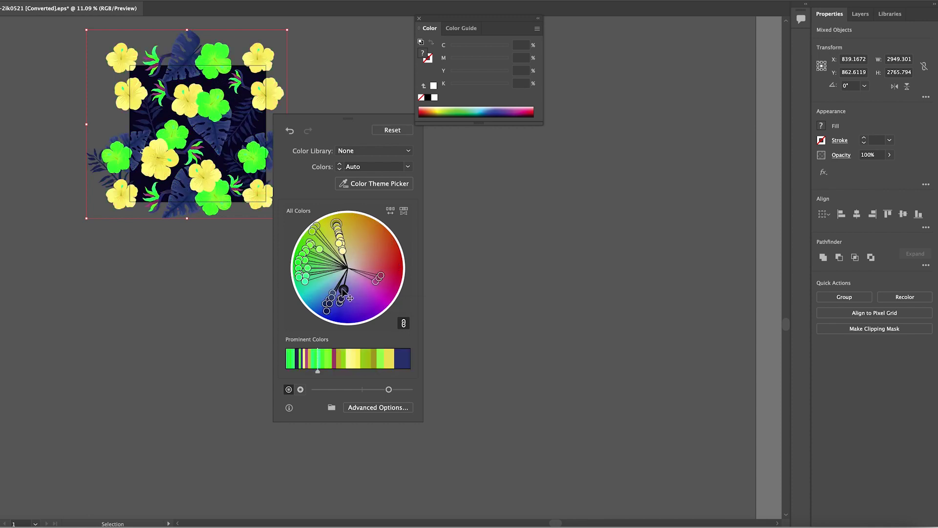
{"action": "mouse_move", "coordinate": [344, 291]}
{"action": "left_mouse_down"}
{"action": "mouse_move", "coordinate": [318, 299]}
{"action": "mouse_move", "coordinate": [340, 301]}
{"action": "left_mouse_up"}
{"action": "mouse_move", "coordinate": [324, 371]}
{"action": "left_mouse_down"}
{"action": "mouse_move", "coordinate": [391, 371]}
{"action": "mouse_move", "coordinate": [344, 371]}
{"action": "mouse_move", "coordinate": [353, 370]}
{"action": "left_mouse_up"}
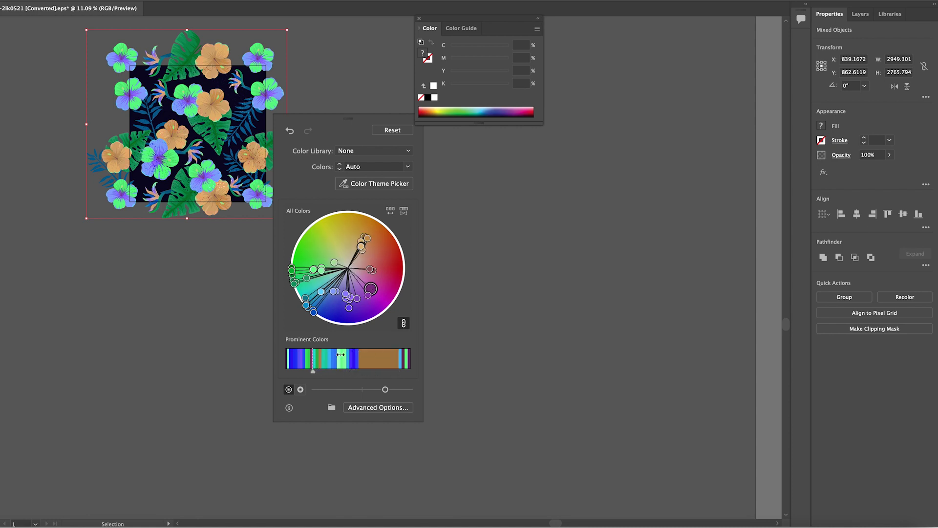
{"action": "left_click", "coordinate": [381, 186]}
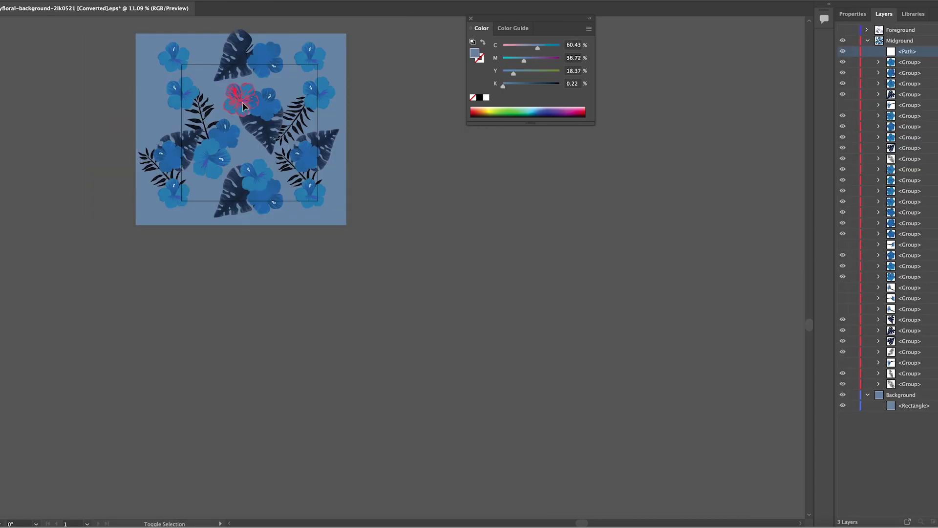
Step: Enlarge several hibiscus flowers and reposition them so they overlap across the middle of the artboard
{"action": "left_click_drag", "start_coordinate": [243, 101], "coordinate": [305, 137]}
{"action": "left_click", "coordinate": [383, 133]}
{"action": "left_click", "coordinate": [283, 110], "text": "shift"}
{"action": "left_click_drag", "start_coordinate": [285, 114], "coordinate": [213, 170]}
{"action": "left_click_drag", "start_coordinate": [227, 212], "coordinate": [251, 201]}
{"action": "left_click_drag", "start_coordinate": [273, 139], "coordinate": [223, 128]}
{"action": "left_click_drag", "start_coordinate": [240, 181], "coordinate": [219, 141]}
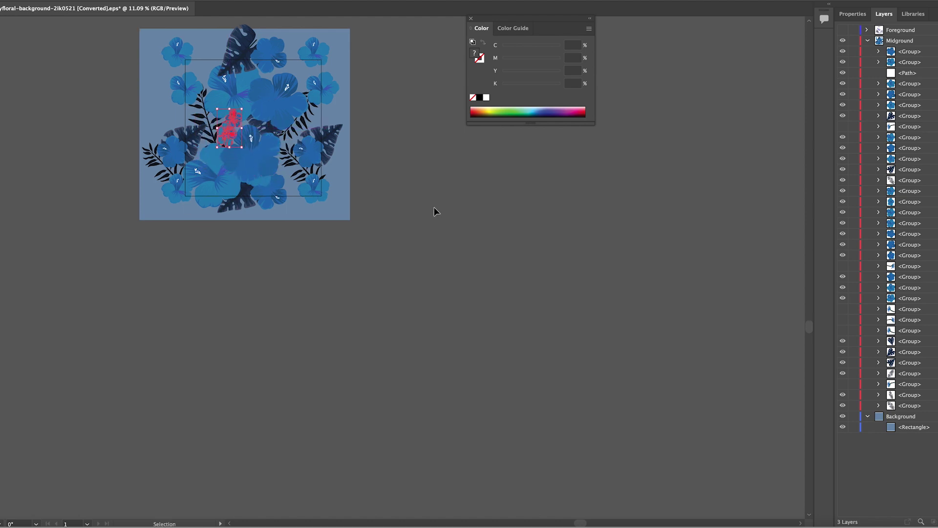
{"action": "left_click", "coordinate": [420, 206]}
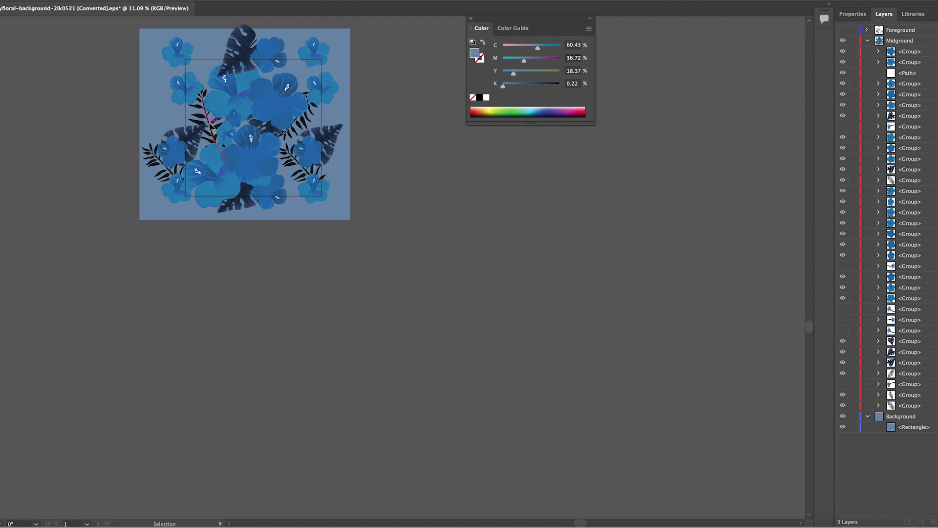
Step: Move the small hibiscus flowers from the pattern's outer areas inward to fill gaps around the large blooms
{"action": "left_click_drag", "start_coordinate": [315, 190], "coordinate": [210, 131]}
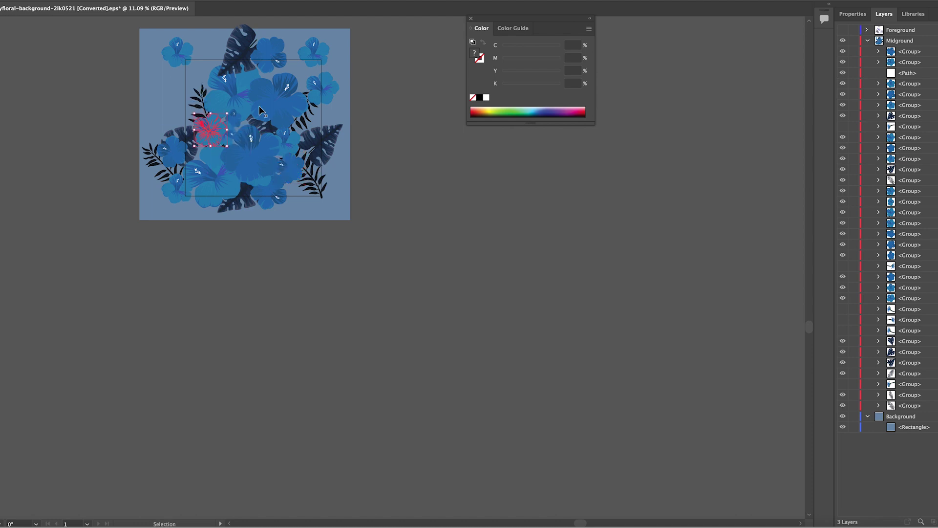
{"action": "left_click_drag", "start_coordinate": [328, 62], "coordinate": [316, 78]}
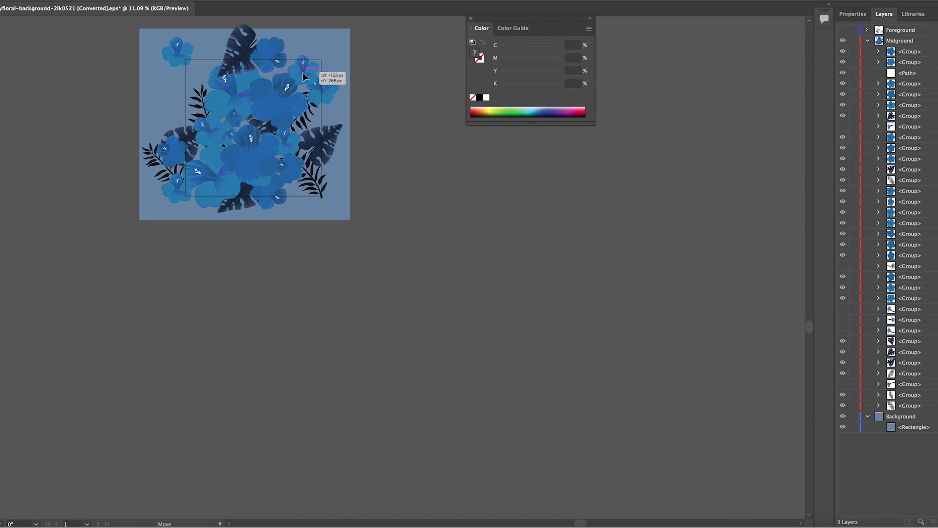
{"action": "left_click", "coordinate": [173, 57]}
{"action": "left_click_drag", "start_coordinate": [179, 57], "coordinate": [298, 192]}
{"action": "left_click_drag", "start_coordinate": [179, 40], "coordinate": [247, 90]}
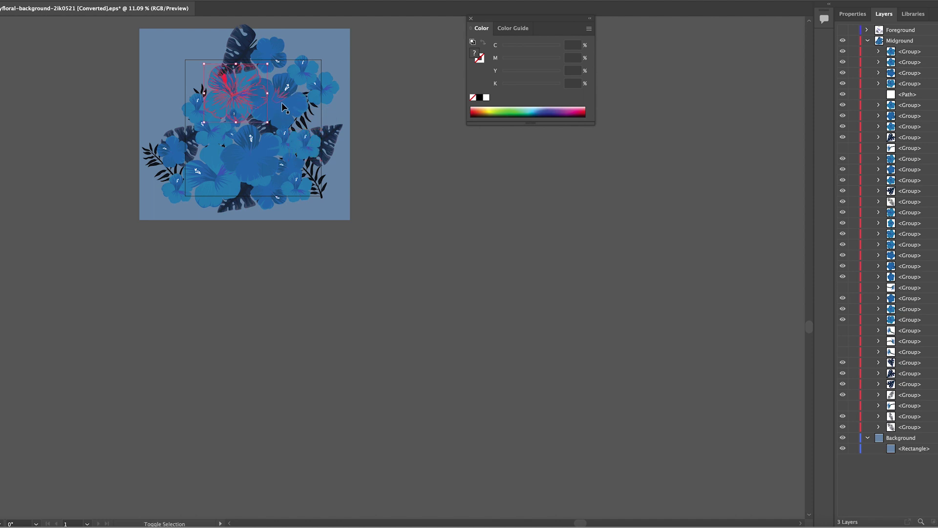
{"action": "key", "text": "ctrl+z"}
{"action": "key", "text": "v"}
{"action": "left_click_drag", "start_coordinate": [388, 293], "coordinate": [324, 128]}
Step: Isolate the large teal hibiscus group and examine its petal-vein and stamen paths up close
{"action": "double_click", "coordinate": [277, 133]}
{"action": "key", "text": "ctrl+="}
{"action": "key", "text": "ctrl+="}
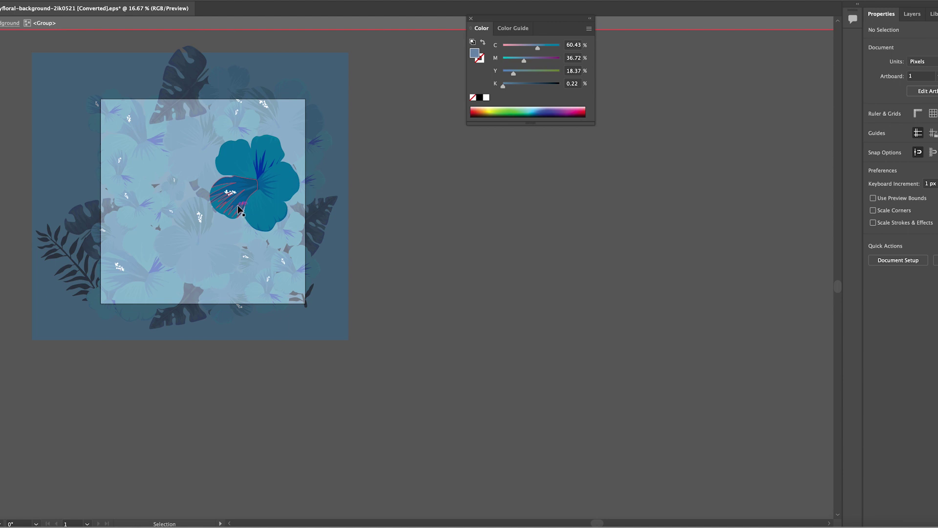
{"action": "left_click", "coordinate": [239, 210]}
{"action": "left_click_drag", "start_coordinate": [210, 201], "coordinate": [218, 203]}
{"action": "left_click", "coordinate": [404, 202]}
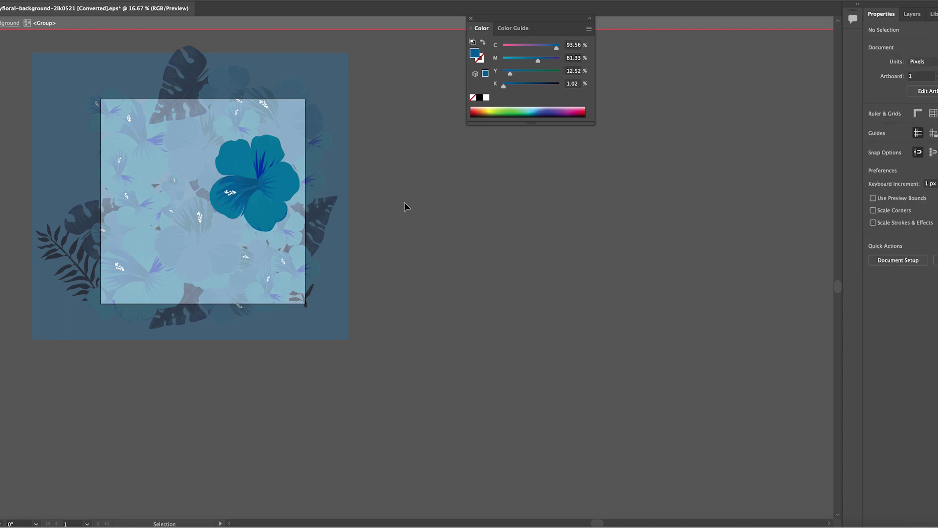
{"action": "left_click", "coordinate": [231, 196]}
{"action": "left_click", "coordinate": [237, 206]}
{"action": "left_click", "coordinate": [268, 202]}
{"action": "left_click", "coordinate": [268, 203]}
{"action": "scroll", "coordinate": [239, 192], "scroll_direction": "up", "scroll_amount": 4}
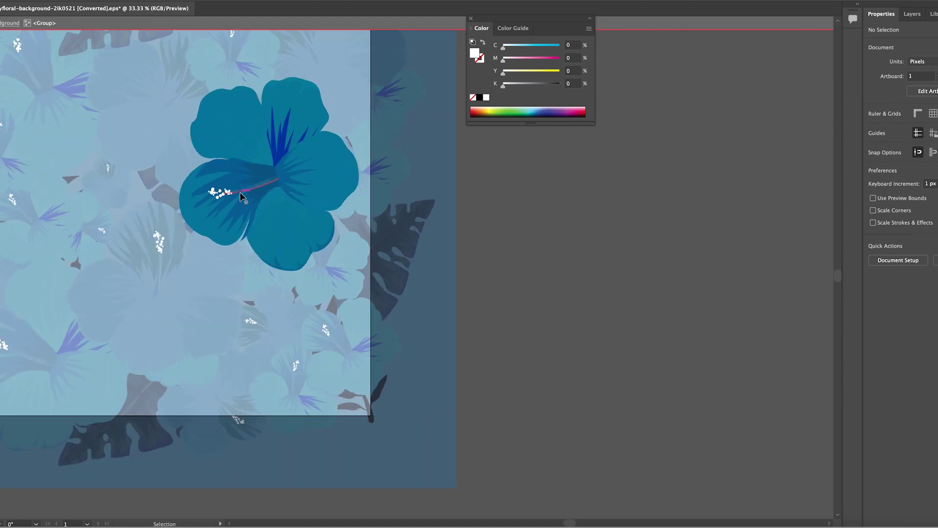
Step: Delete the white stamen dots from the isolated teal hibiscus
{"action": "left_click", "coordinate": [218, 194]}
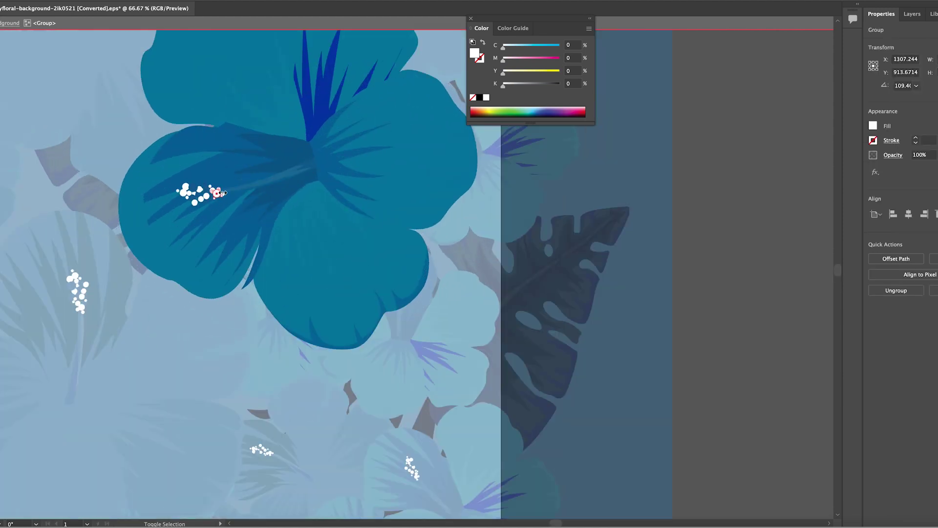
{"action": "left_click", "coordinate": [223, 193], "text": "shift"}
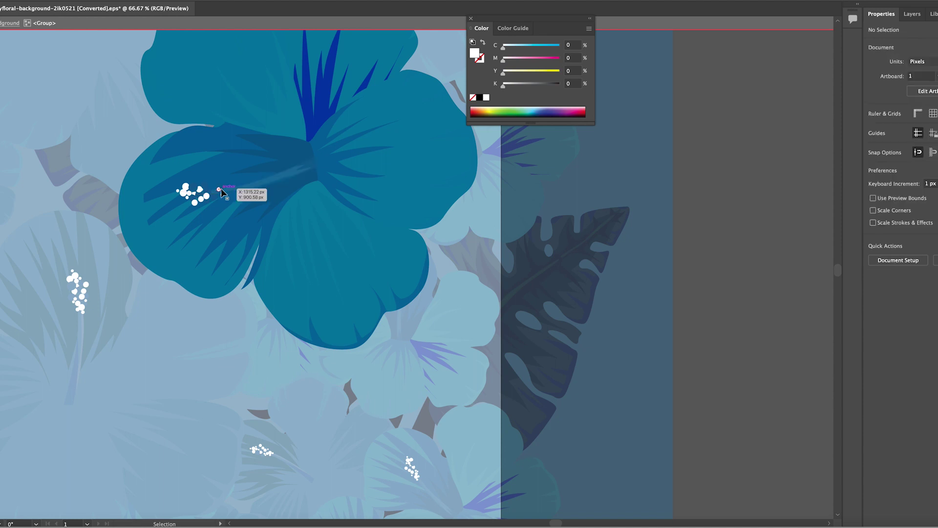
{"action": "left_click", "coordinate": [198, 201]}
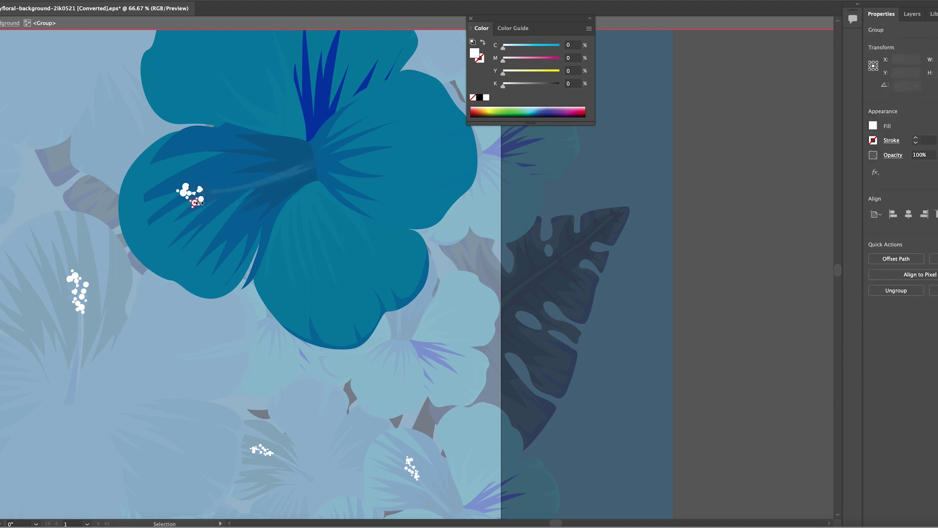
{"action": "left_click", "coordinate": [198, 202], "text": "shift"}
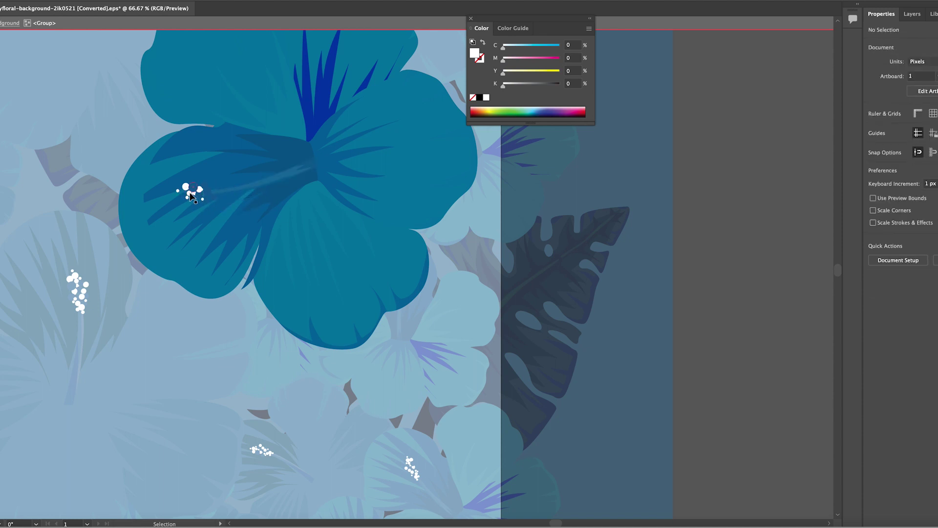
{"action": "left_click", "coordinate": [191, 196]}
{"action": "left_click", "coordinate": [186, 196], "text": "shift"}
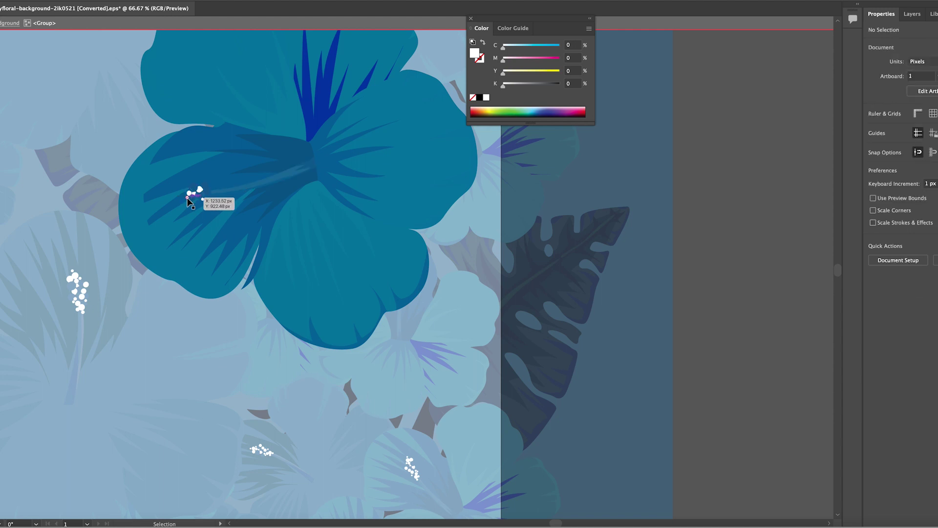
{"action": "left_click", "coordinate": [195, 194]}
{"action": "left_click", "coordinate": [203, 199], "text": "shift"}
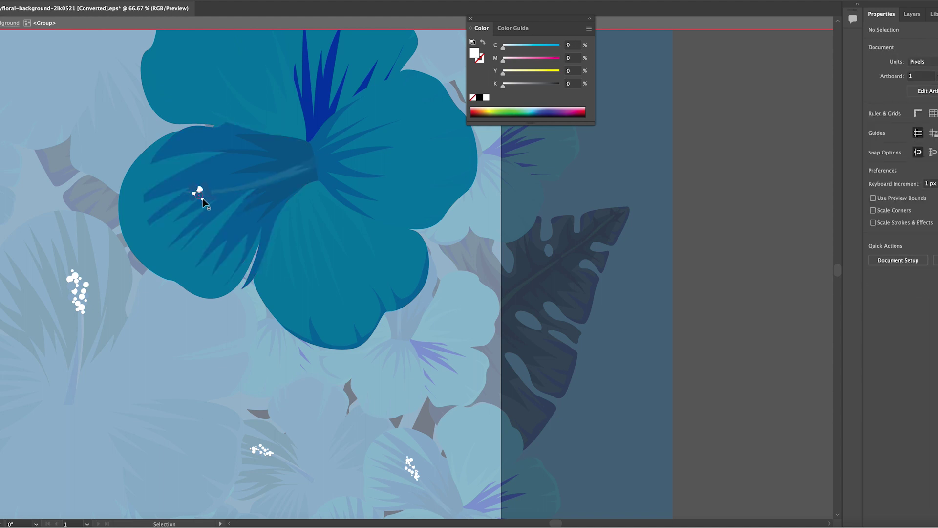
{"action": "left_click", "coordinate": [204, 200]}
{"action": "left_click", "coordinate": [201, 193], "text": "shift"}
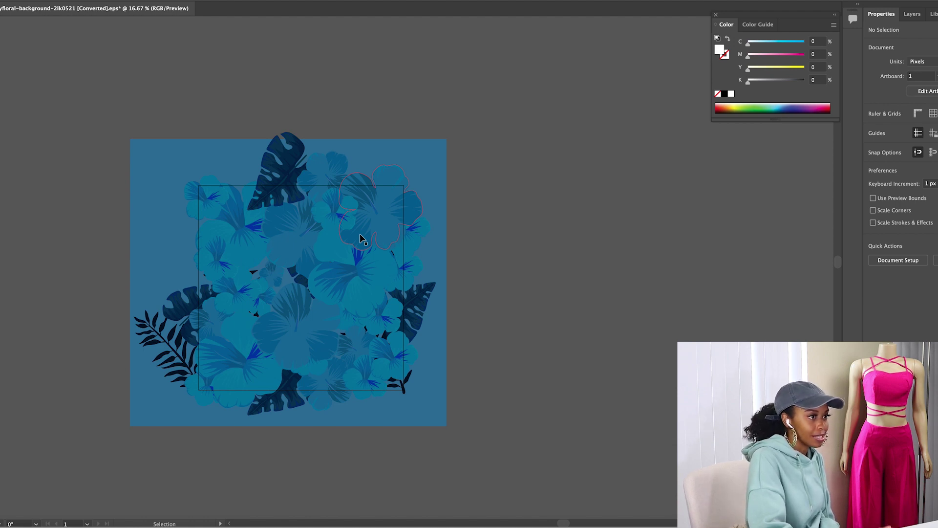
{"action": "scroll", "coordinate": [361, 239], "scroll_direction": "right", "scroll_amount": 3}
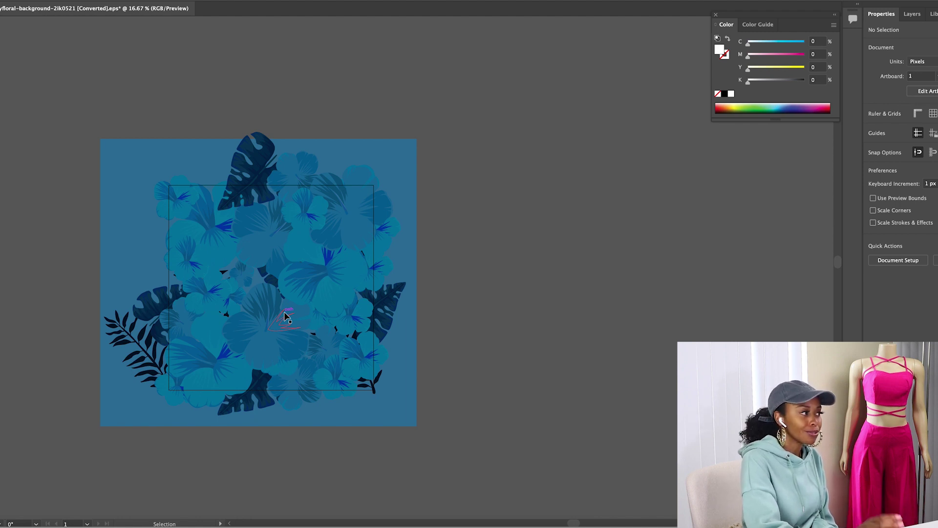
{"action": "scroll", "coordinate": [286, 317], "scroll_direction": "left", "scroll_amount": 5}
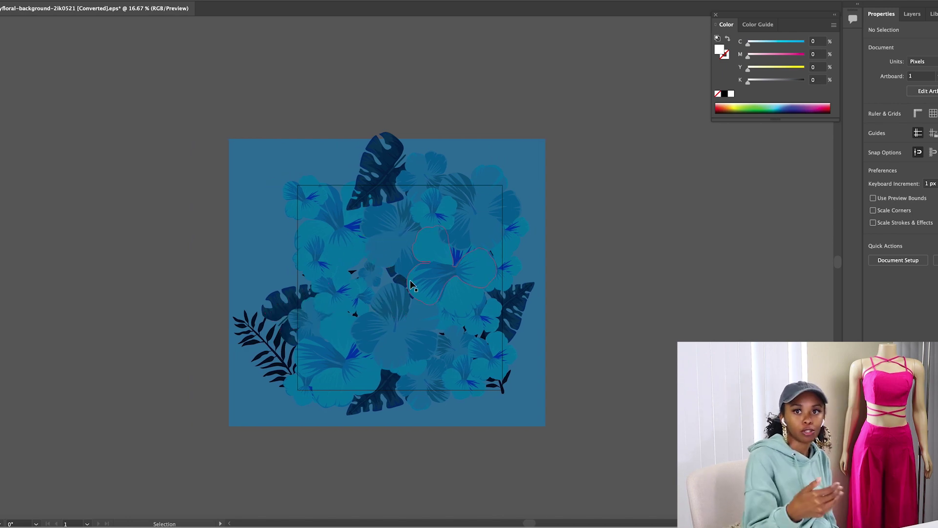
{"action": "scroll", "coordinate": [418, 244], "scroll_direction": "up", "scroll_amount": 1}
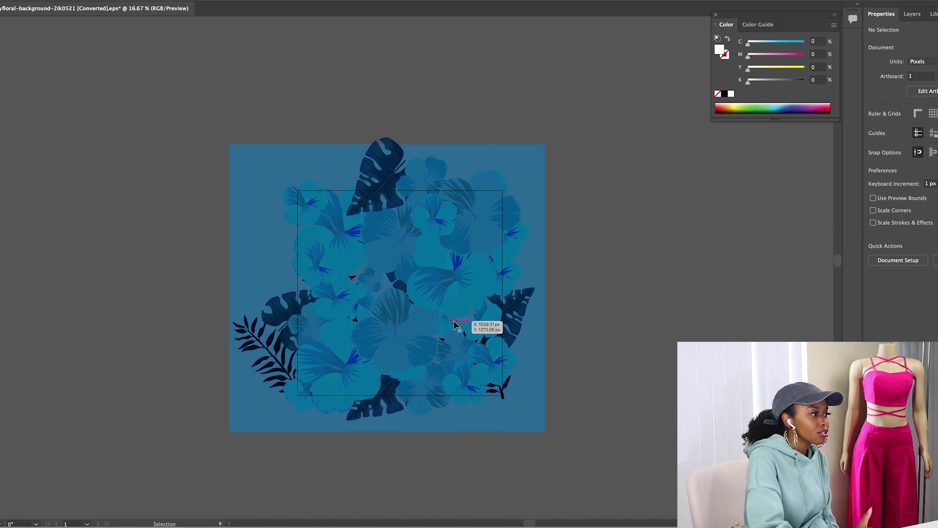
{"action": "scroll", "coordinate": [454, 324], "scroll_direction": "up", "scroll_amount": 1}
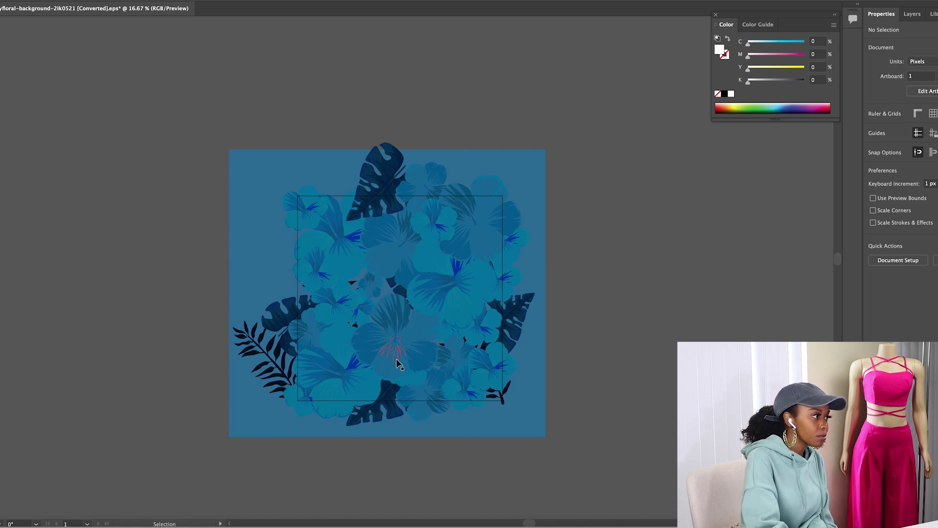
Step: Darken the lower vein path of the lower-middle hibiscus by setting its fill's black value to 31%, and exit isolation mode
{"action": "double_click", "coordinate": [397, 350]}
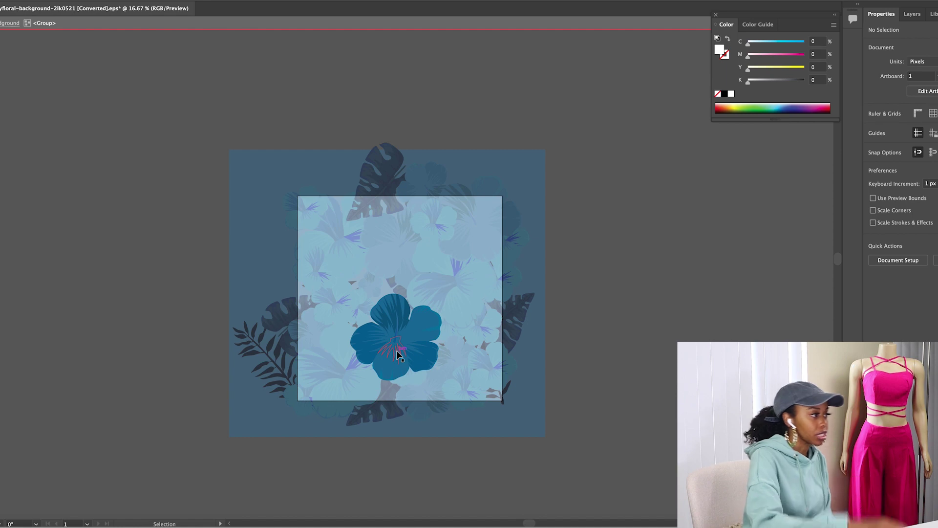
{"action": "double_click", "coordinate": [394, 345]}
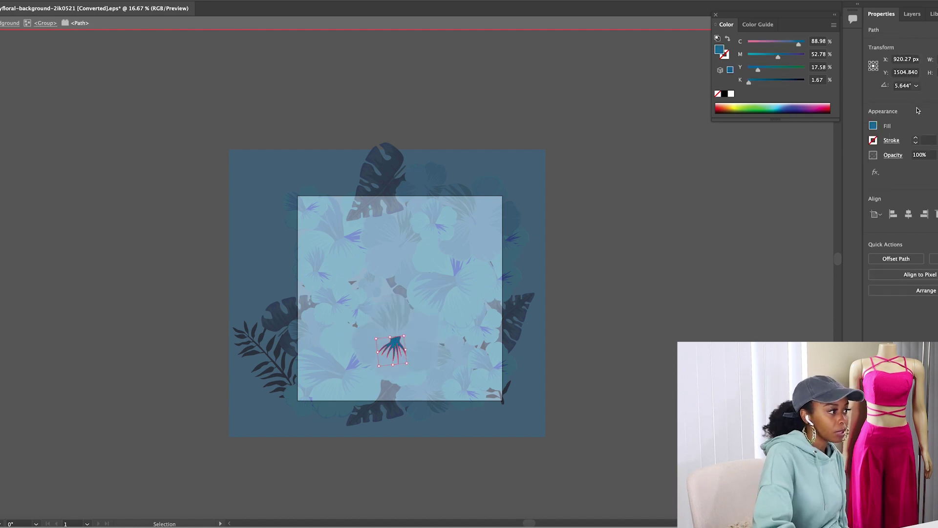
{"action": "left_click", "coordinate": [873, 127]}
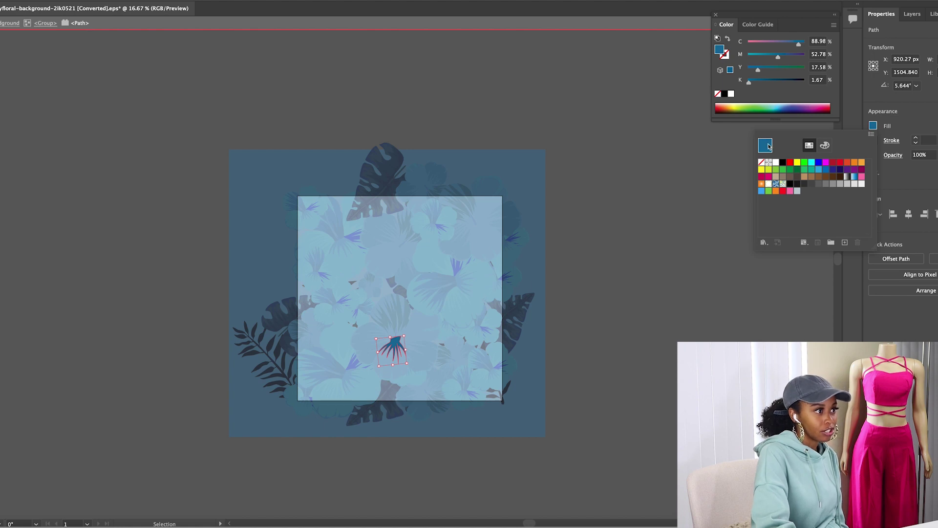
{"action": "left_click", "coordinate": [825, 145]}
{"action": "left_click_drag", "start_coordinate": [796, 206], "coordinate": [803, 207]}
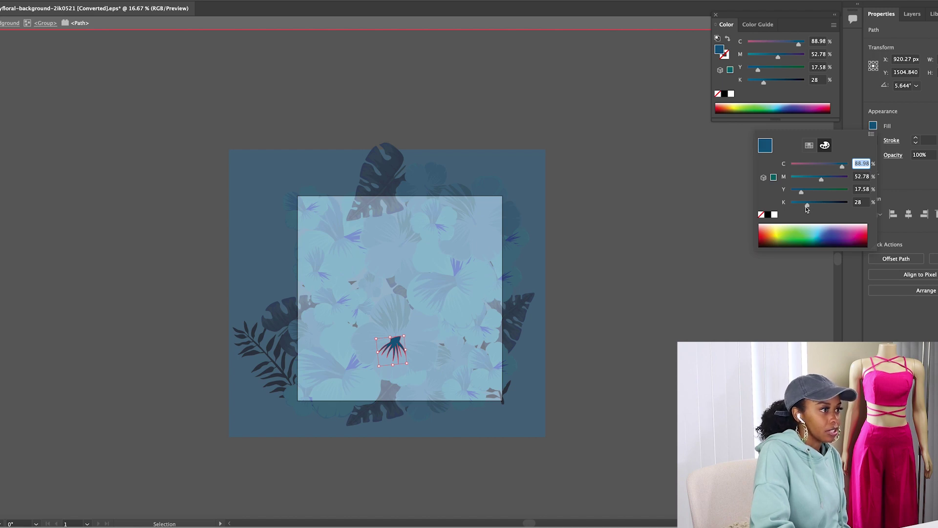
{"action": "left_click_drag", "start_coordinate": [811, 208], "coordinate": [813, 209]}
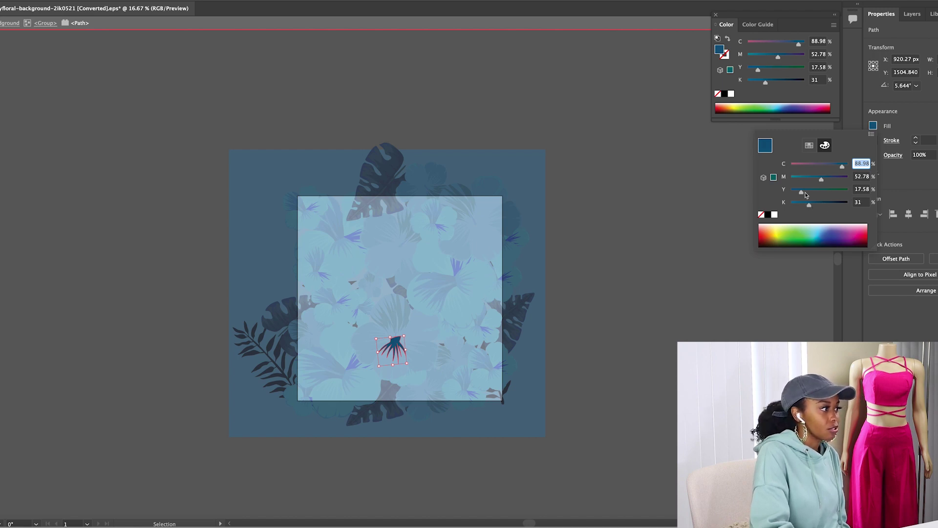
{"action": "left_click", "coordinate": [628, 232]}
{"action": "double_click", "coordinate": [566, 435]}
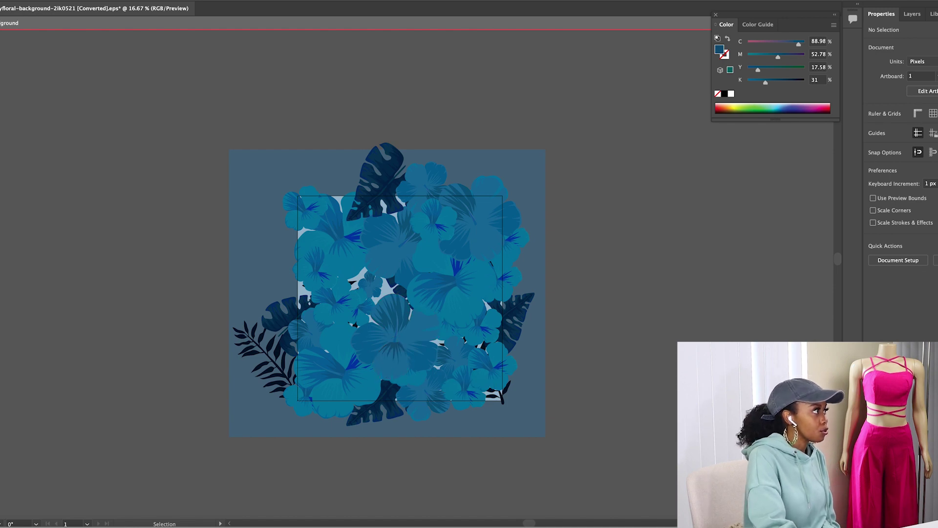
{"action": "key", "text": "Escape"}
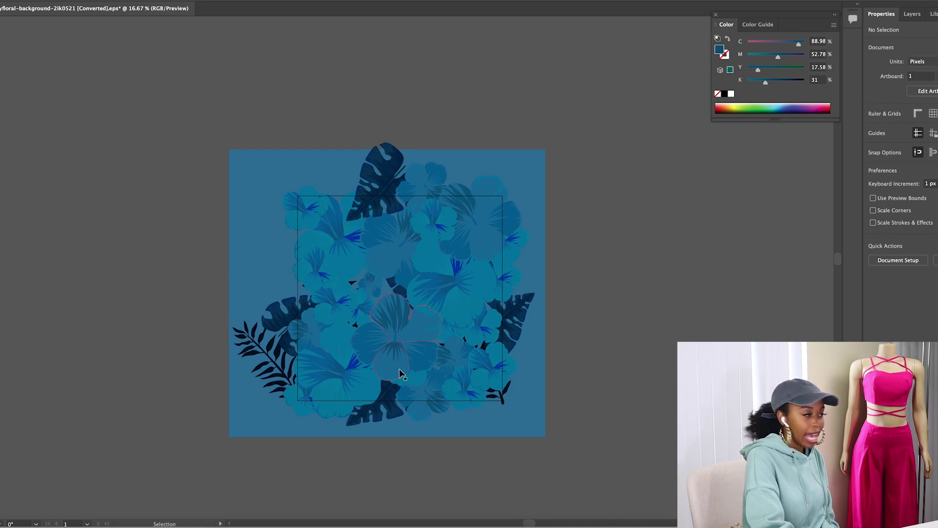
Step: Isolate the upper-right vein path of the same hibiscus, set its fill's black value to 18%, and exit isolation mode
{"action": "left_click", "coordinate": [410, 338]}
{"action": "double_click", "coordinate": [409, 337]}
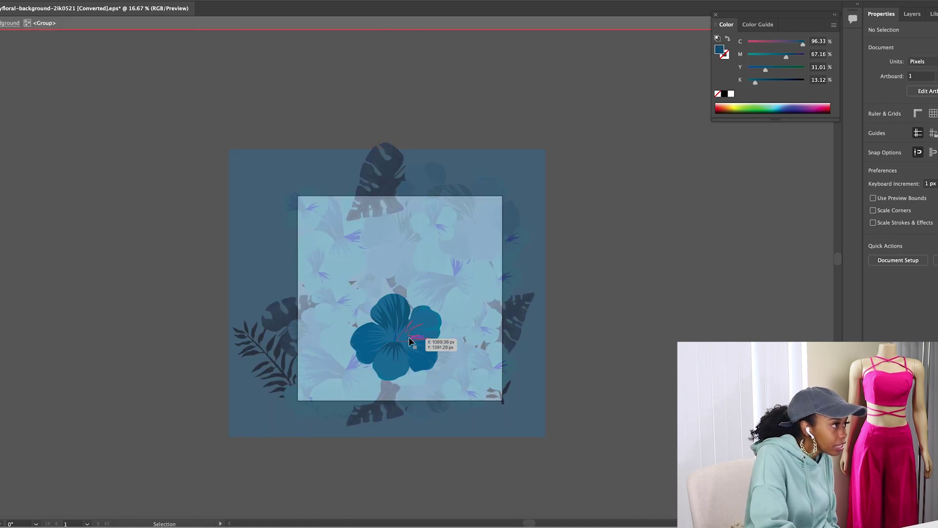
{"action": "double_click", "coordinate": [721, 50]}
{"action": "left_click", "coordinate": [579, 196]}
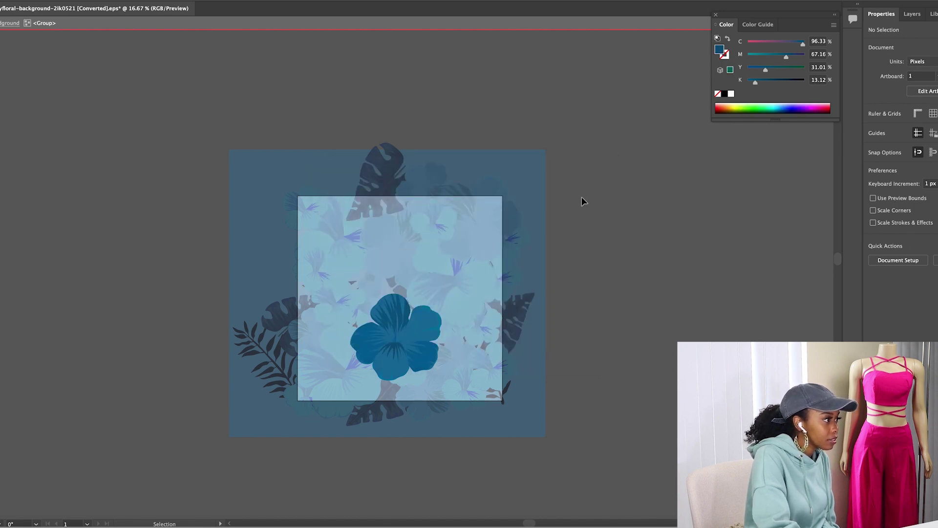
{"action": "double_click", "coordinate": [408, 336]}
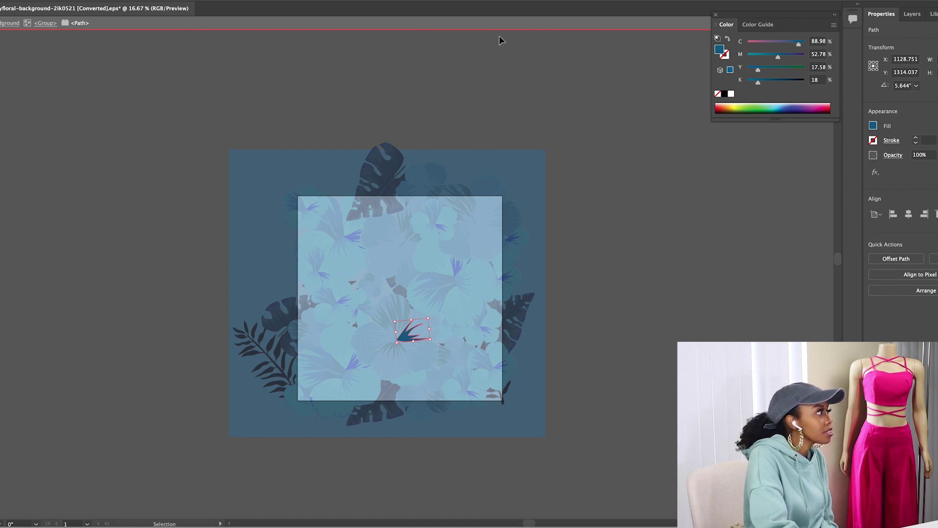
{"action": "key", "text": "Escape"}
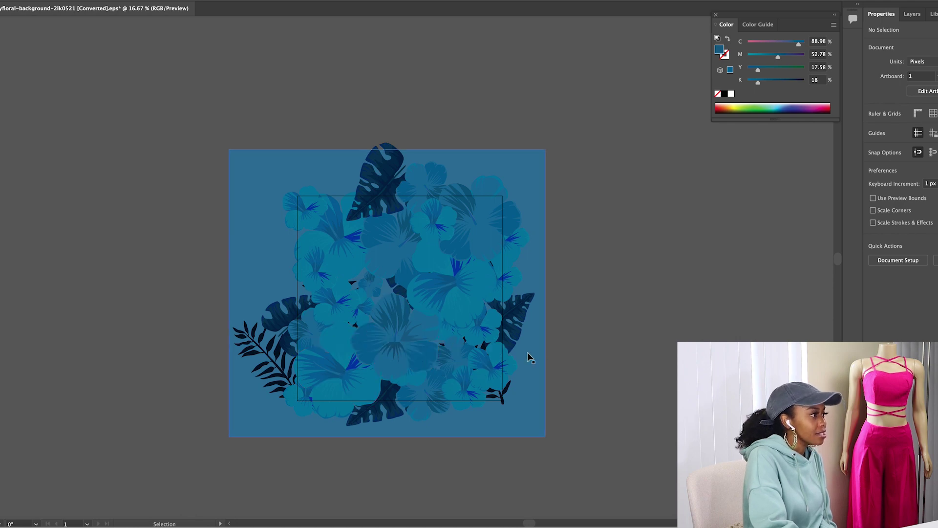
Step: Isolate the lower-left hibiscus, darken its upper vein path by setting the fill's black value to 15%, and exit isolation mode
{"action": "double_click", "coordinate": [346, 355]}
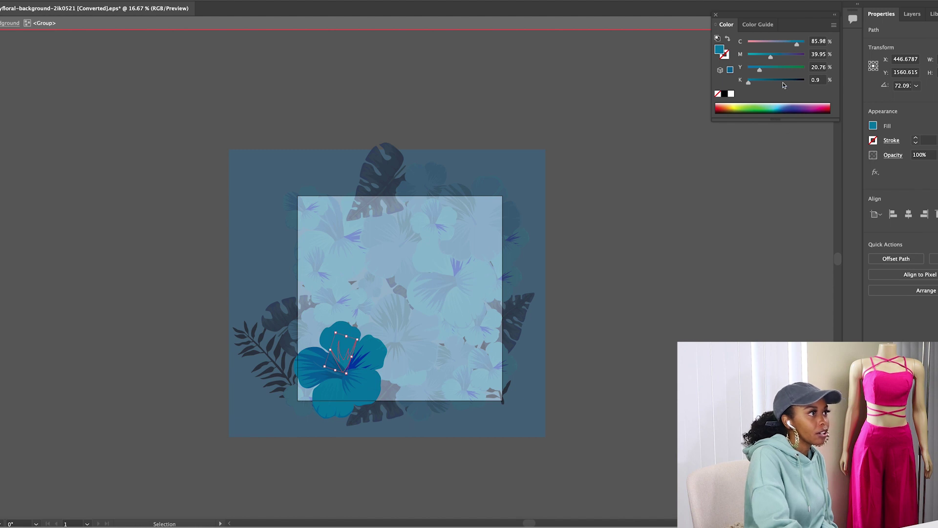
{"action": "left_click_drag", "start_coordinate": [751, 86], "coordinate": [757, 85]}
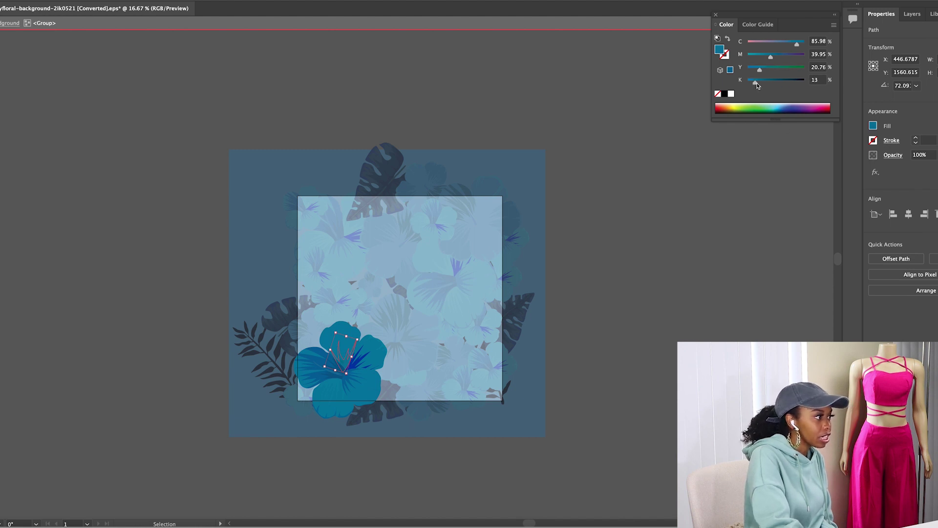
{"action": "key", "text": "Escape"}
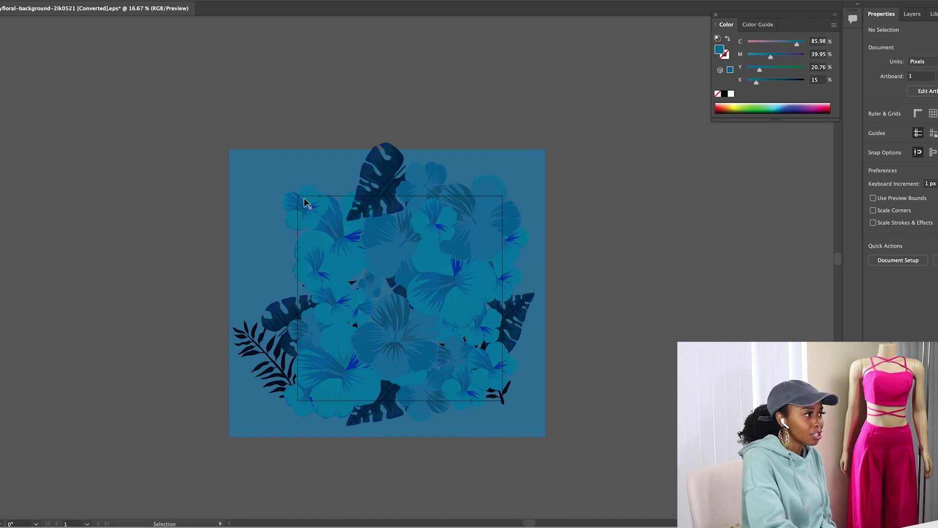
Step: Turn on Trim View to preview the floral pattern cropped to the artboard
{"action": "key", "text": "super+Tab"}
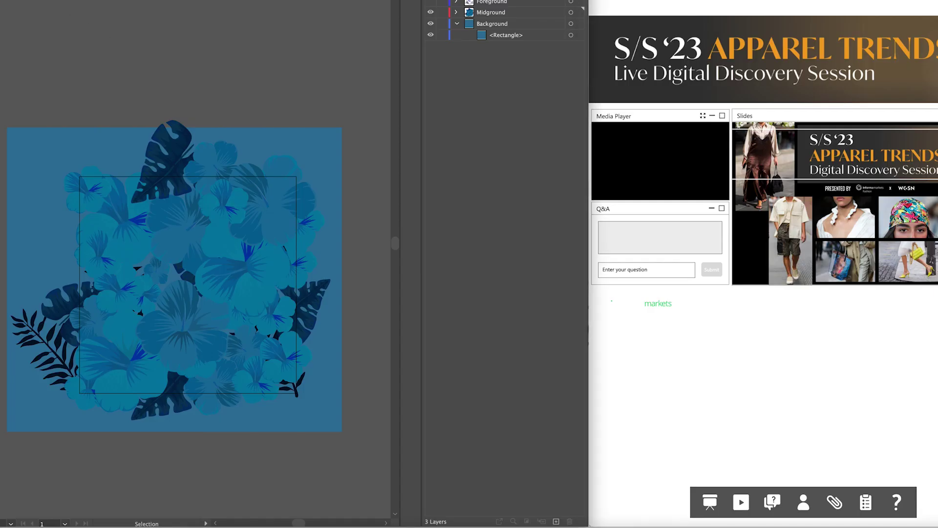
{"action": "left_click", "coordinate": [112, 0]}
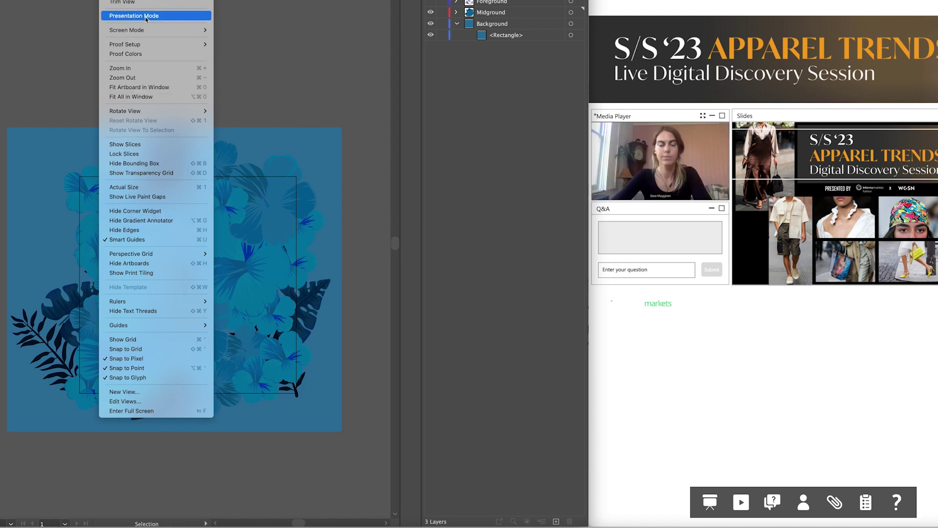
{"action": "left_click", "coordinate": [129, 2]}
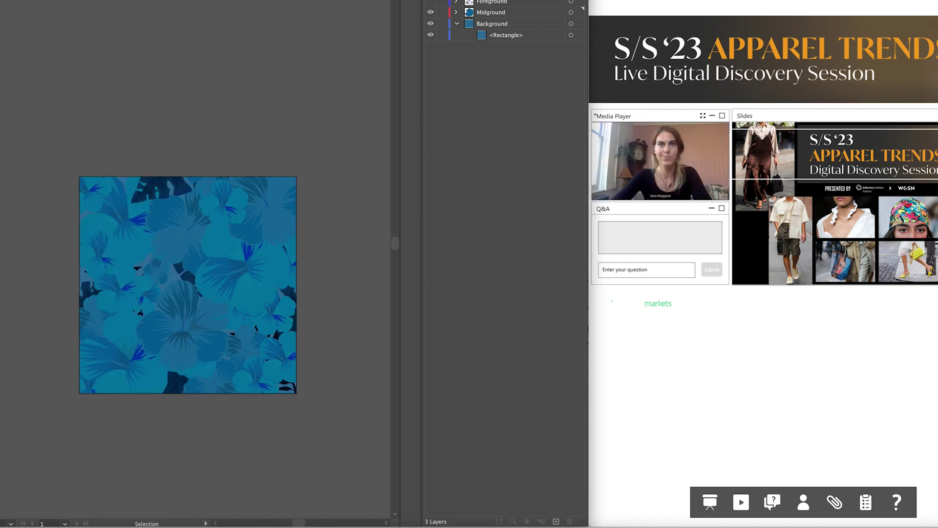